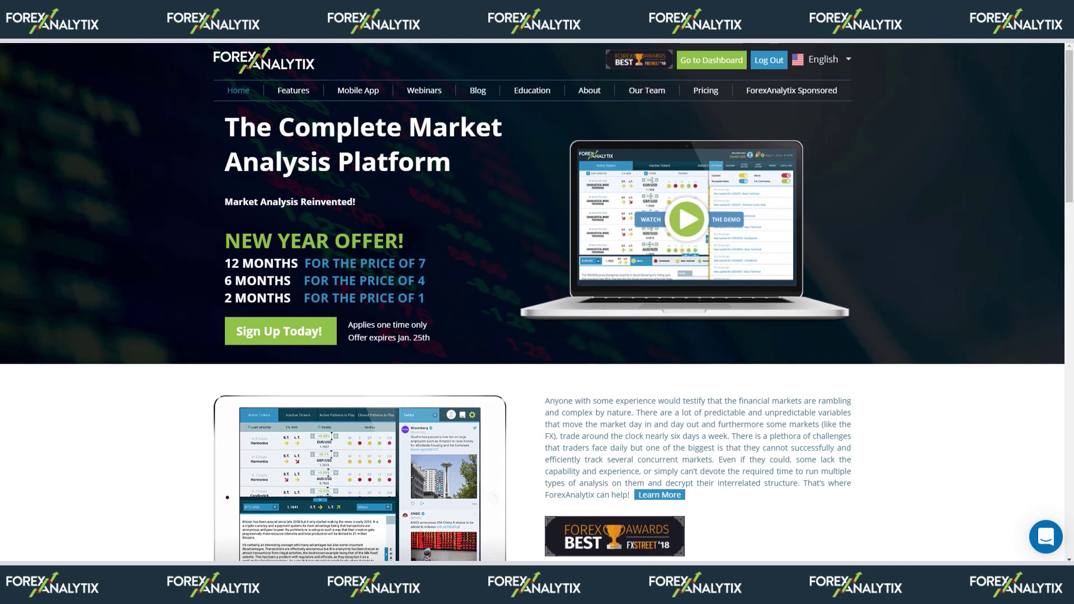
Review the subscription plans on the ForexAnalytix Pricing page
click(706, 90)
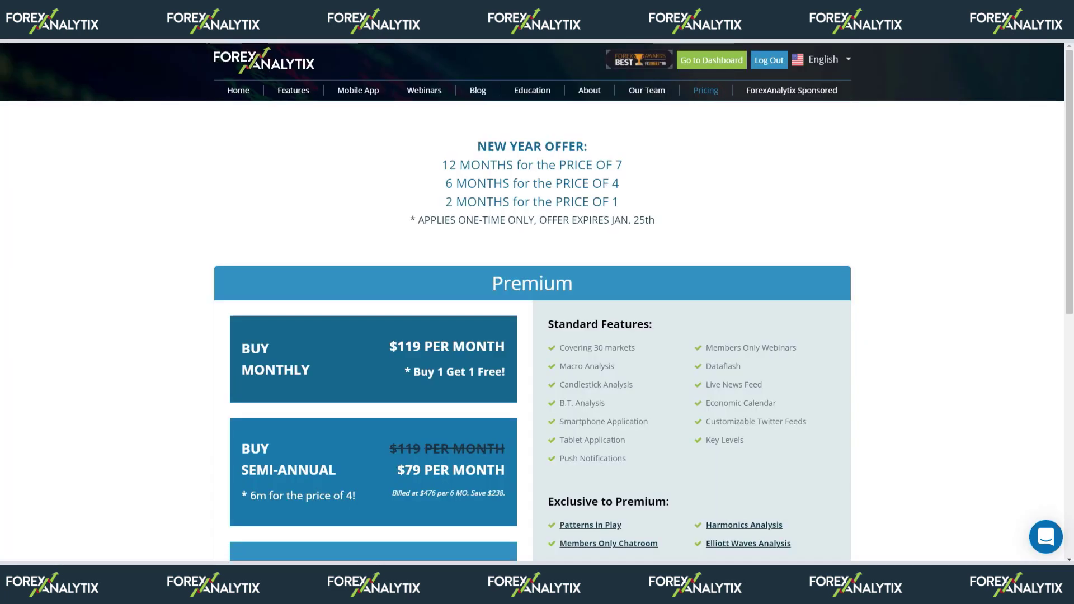
scroll(537, 302, down, 3)
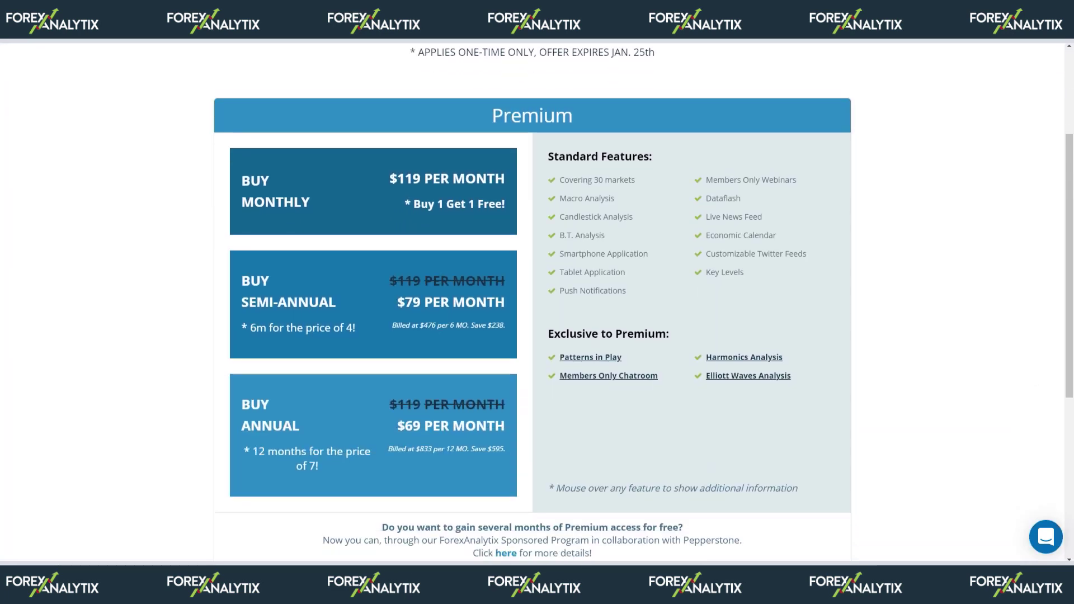
scroll(538, 302, down, 4)
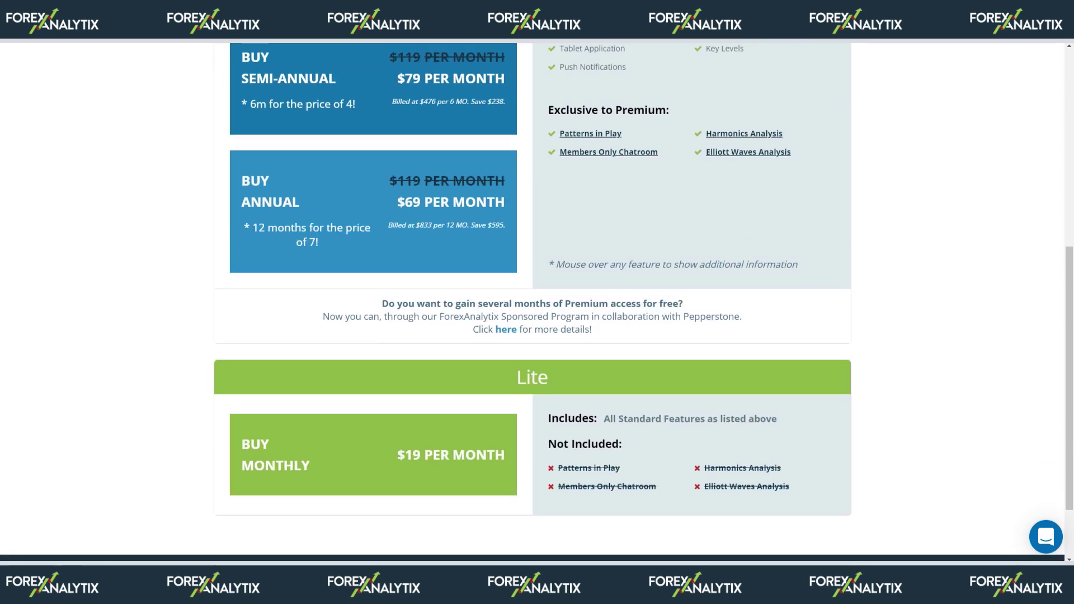
scroll(537, 302, up, 7)
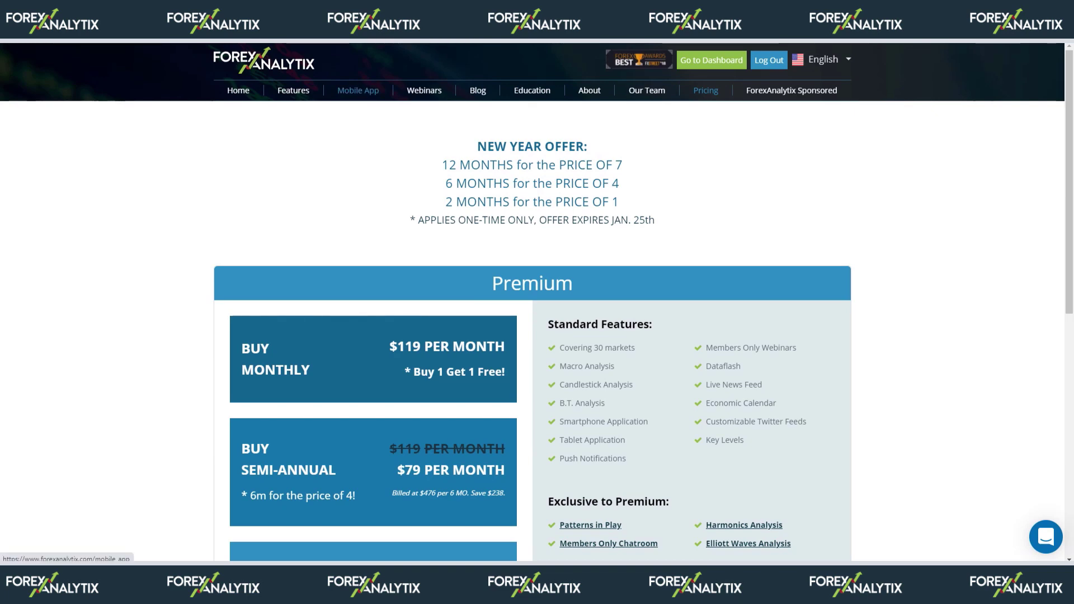
Look over the Mobile App and Webinars pages, then return to the ForexAnalytix dashboard
click(364, 92)
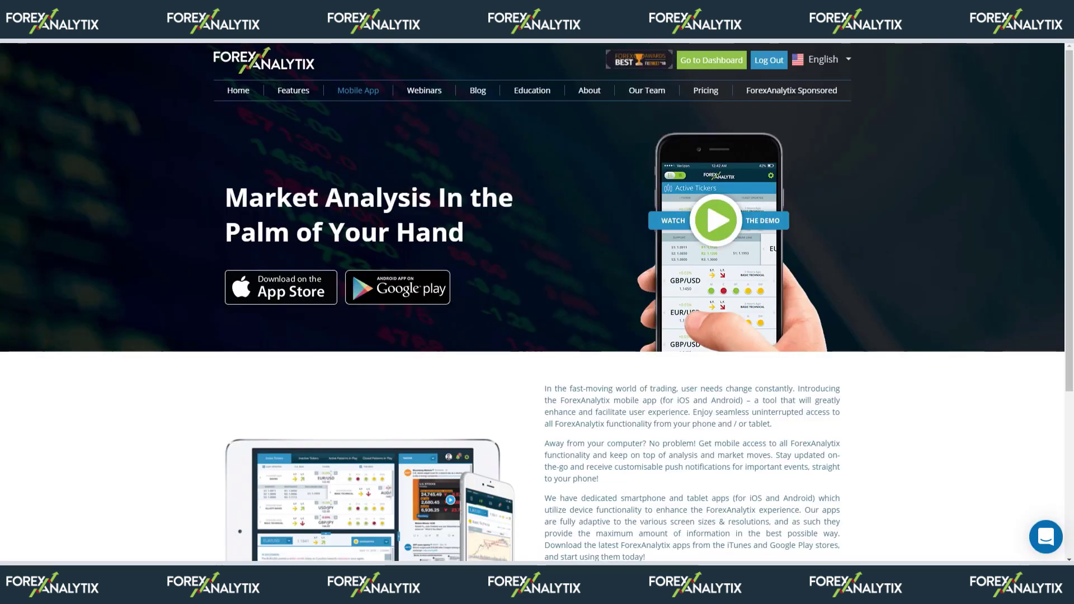
click(424, 91)
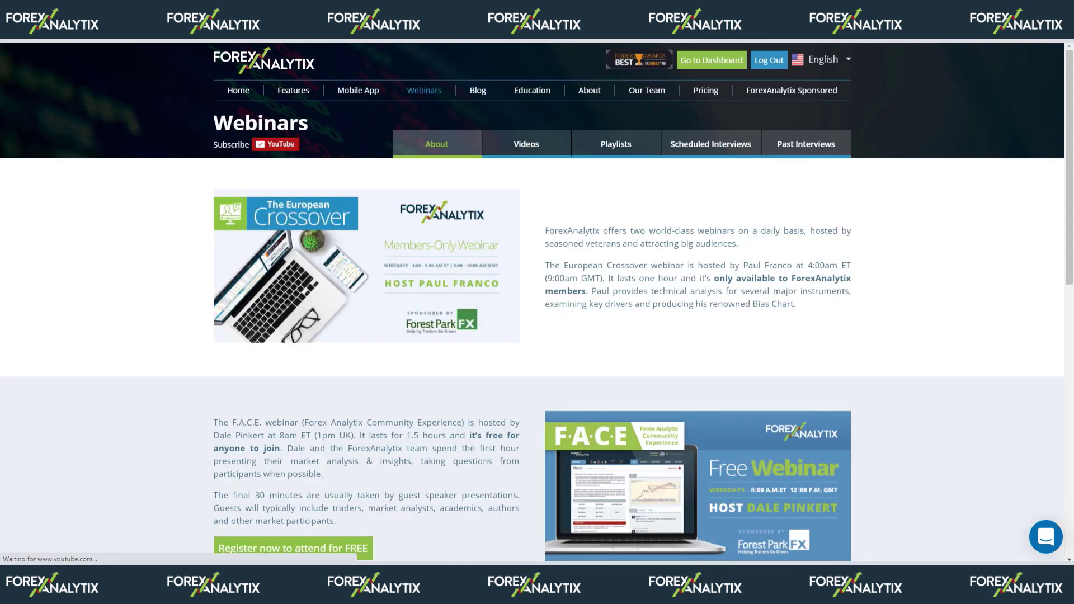
scroll(537, 302, down, 9)
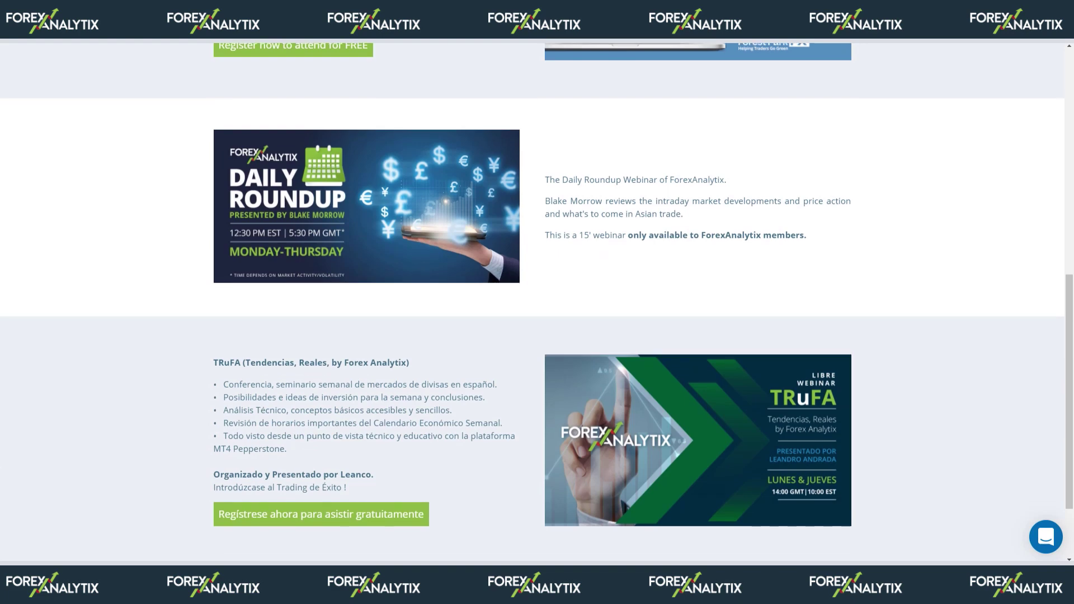
scroll(537, 302, up, 9)
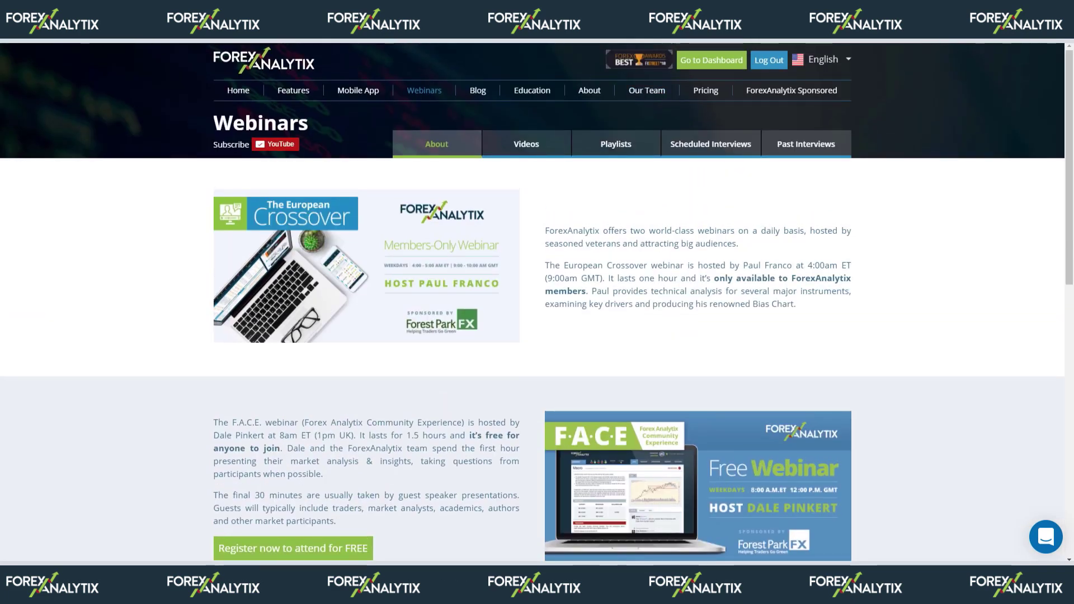
click(711, 60)
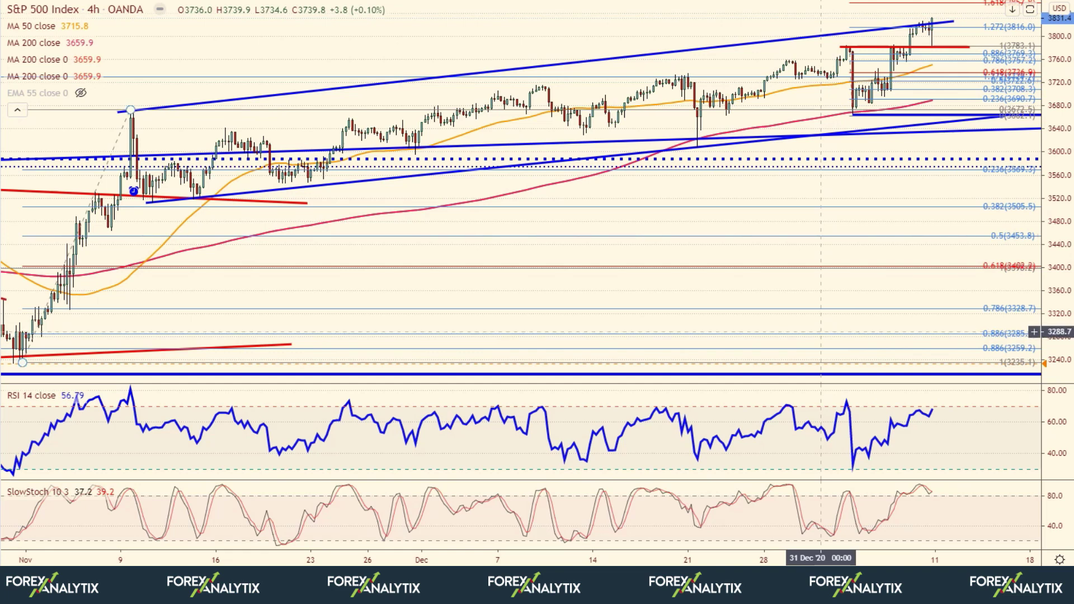
Zoom the S&P 500 4-hour chart, then switch it to the 1D daily timeframe
scroll(820, 332, down, 2)
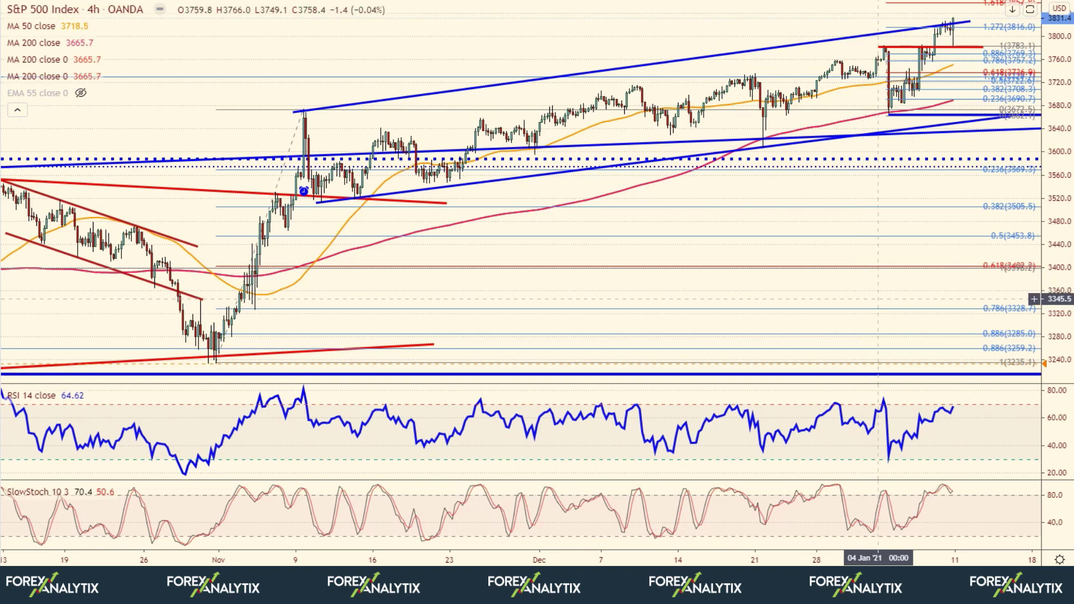
scroll(881, 303, down, 6)
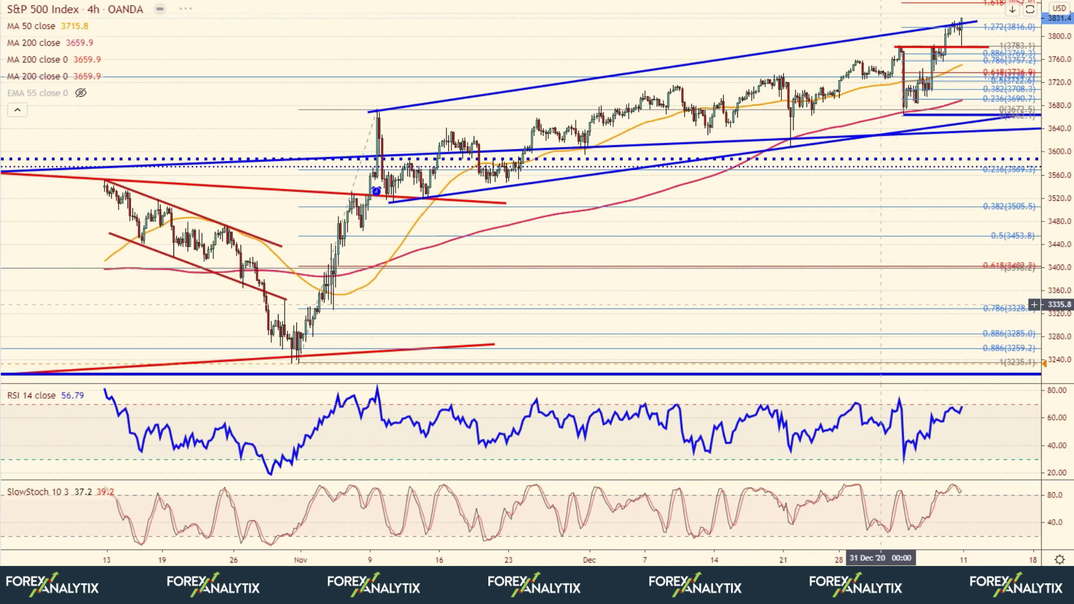
scroll(878, 306, up, 5)
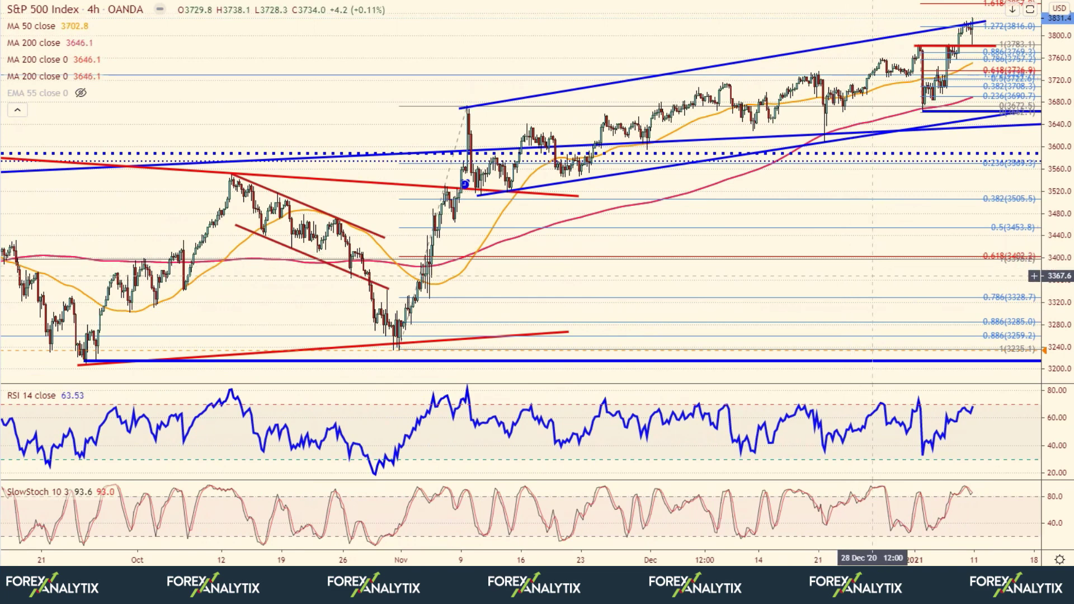
right_click(818, 25)
key(alt+r)
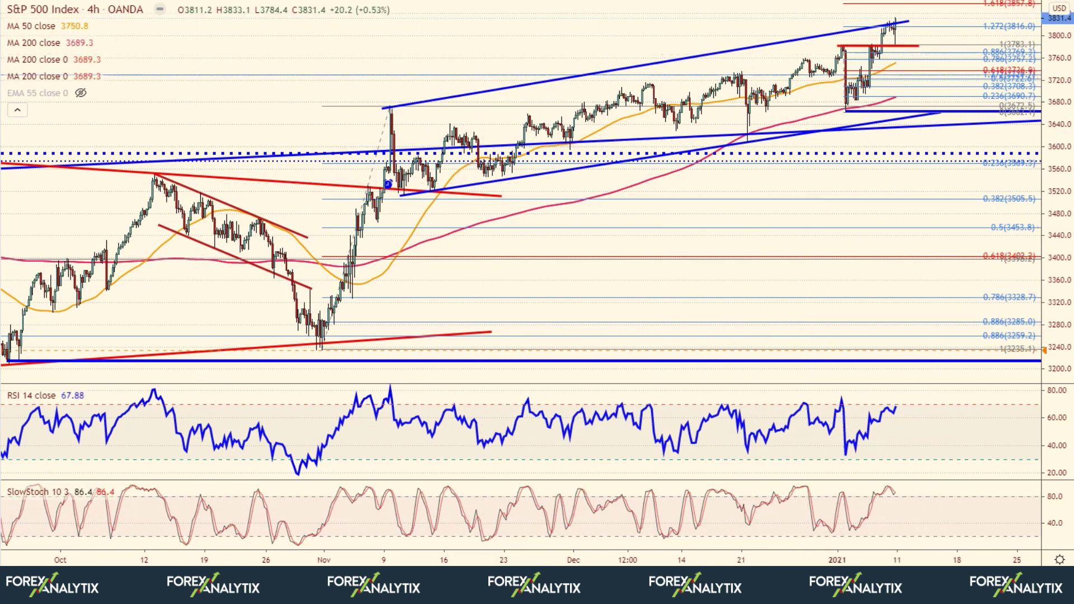
key(d)
key(Return)
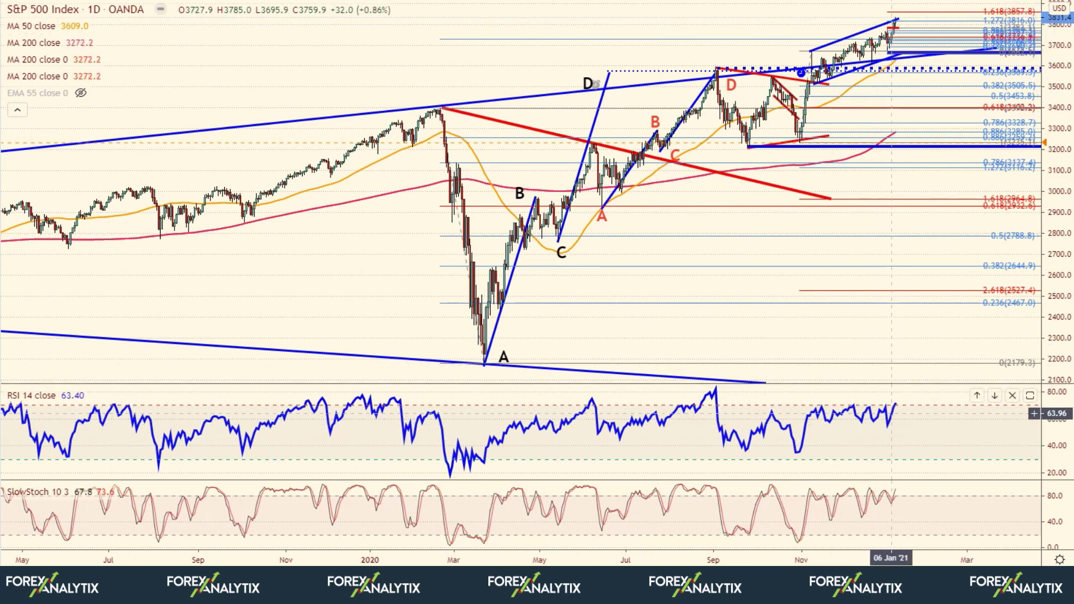
Return the S&P 500 chart to 240 (4-hour) bars and extend the red horizontal line slightly right
scroll(891, 414, up, 4)
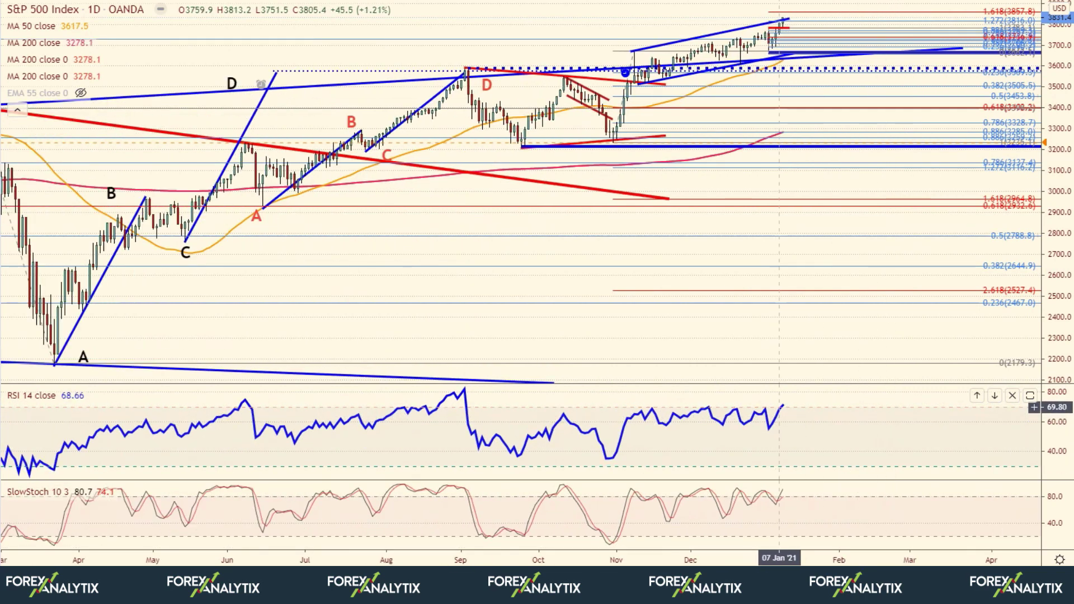
scroll(780, 408, down, 4)
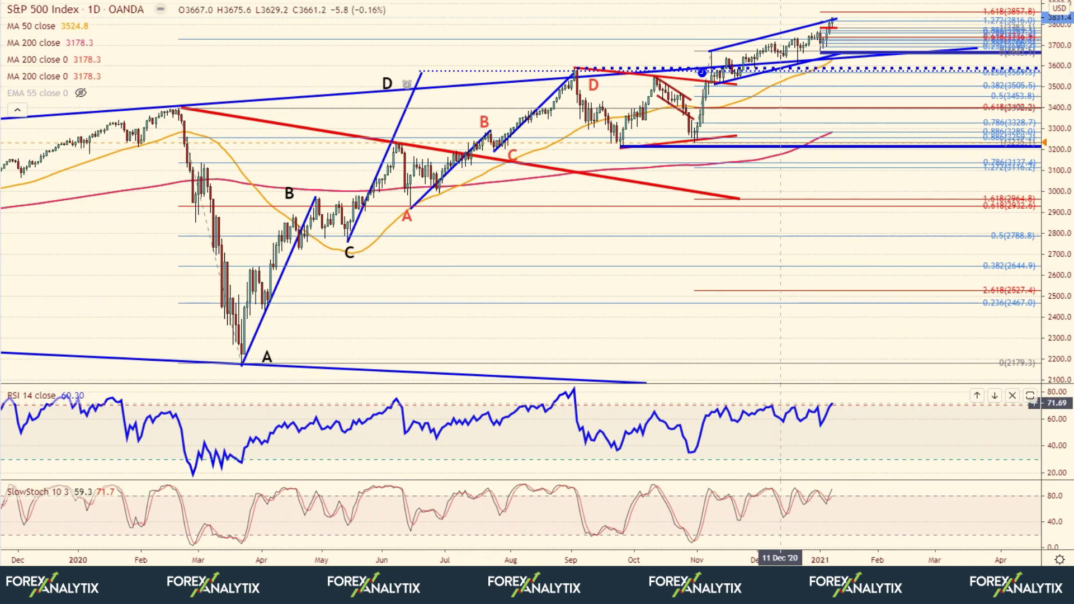
text(240)
key(Return)
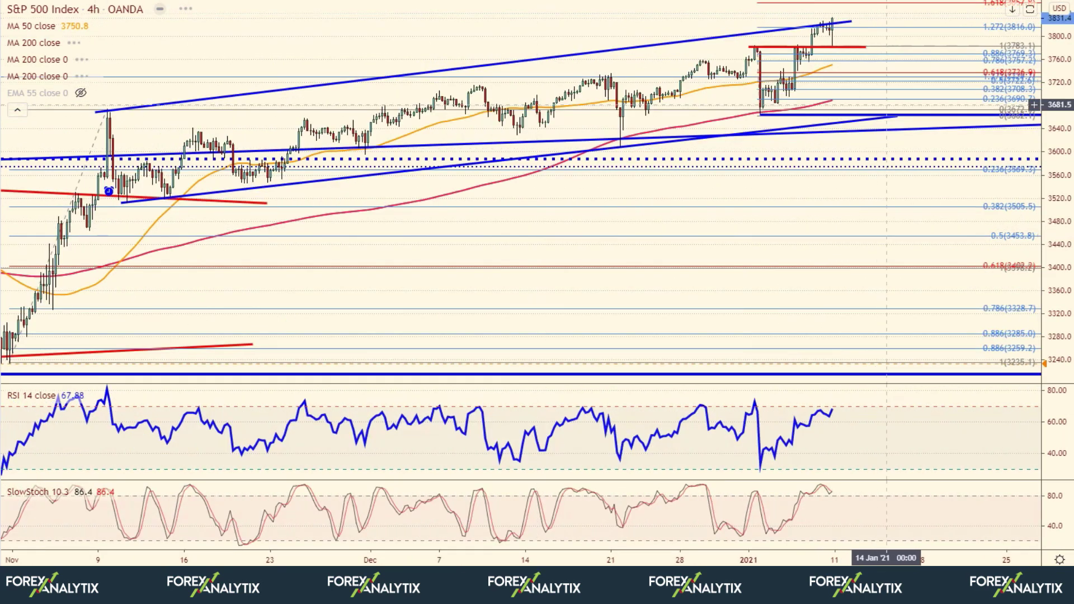
drag(865, 48, 871, 47)
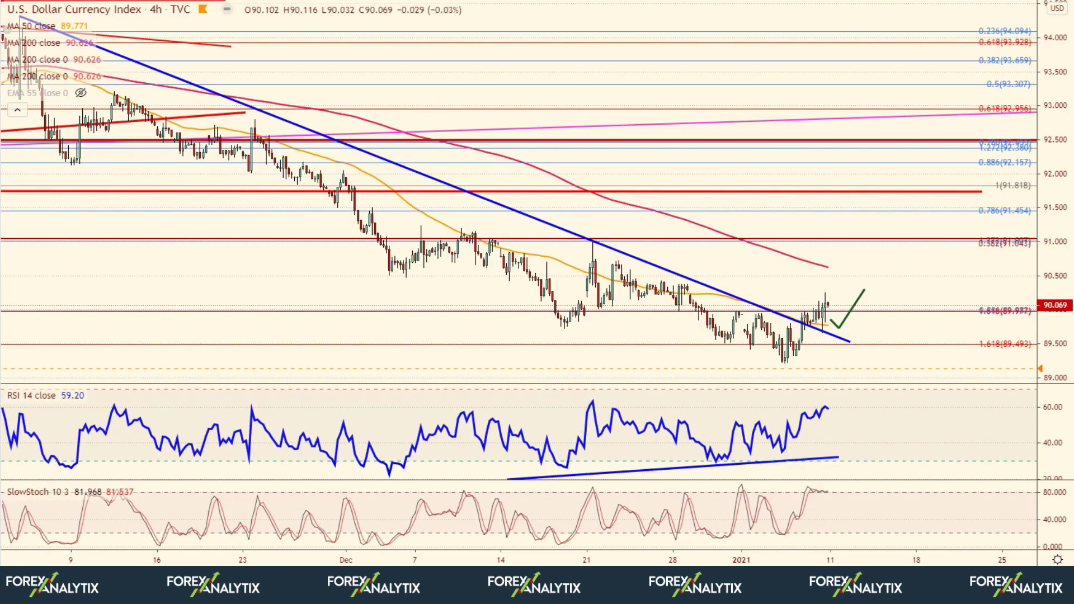
Re-anchor the Dollar Index Fibonacci retracement's lower point so its 0.5 level reads 93.280
scroll(923, 297, down, 3)
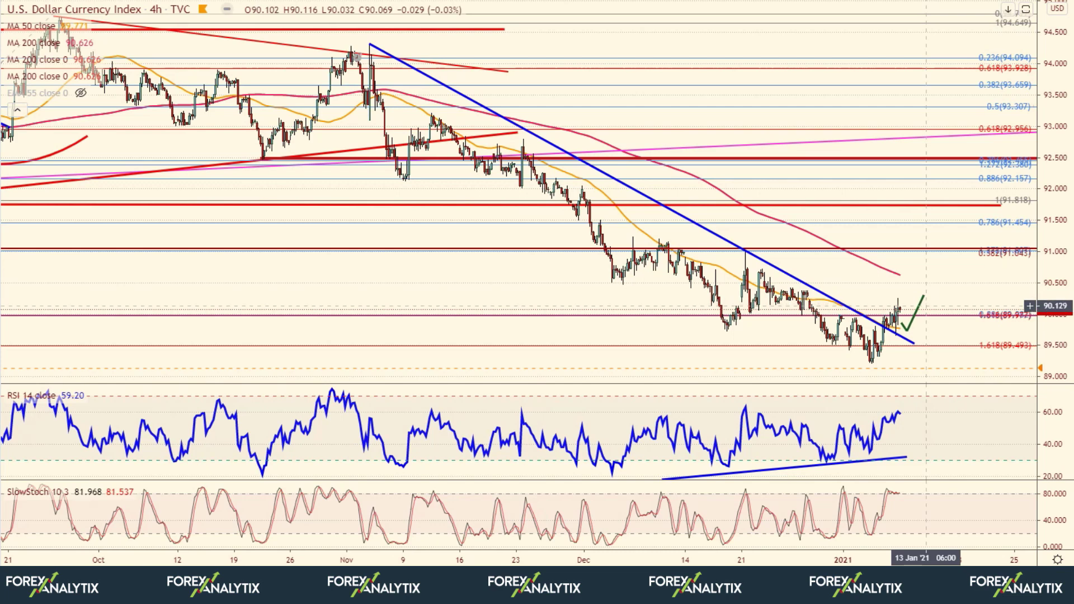
scroll(551, 305, down, 4)
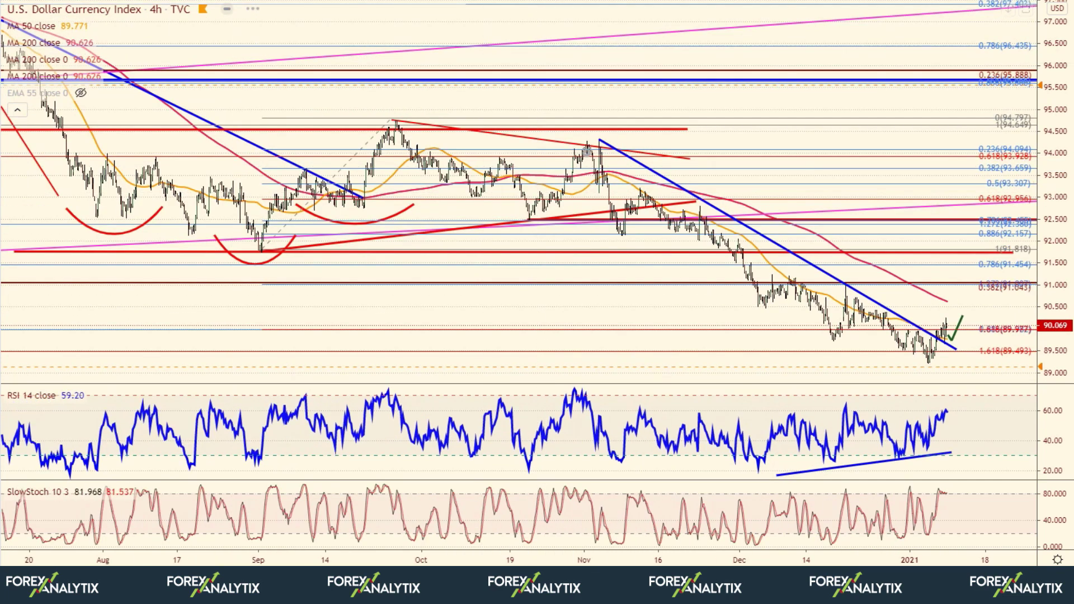
mouse_move(261, 250)
mouse_down()
mouse_move(291, 222)
mouse_move(262, 251)
mouse_up()
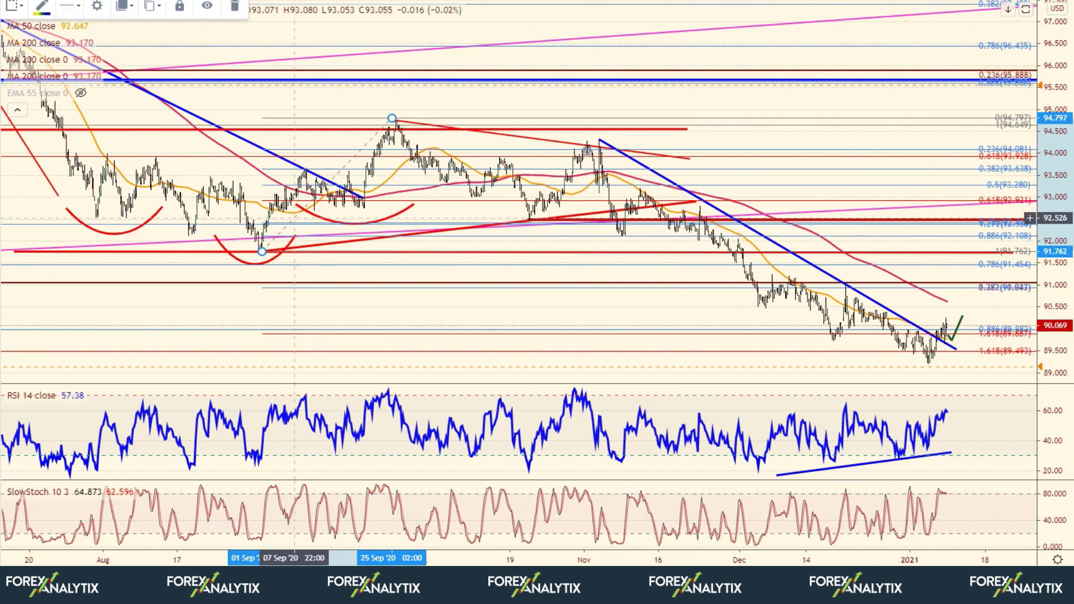
Move the red trend line's left end to 20 Mar and slightly adjust the Fibonacci retracement
scroll(945, 341, down, 5)
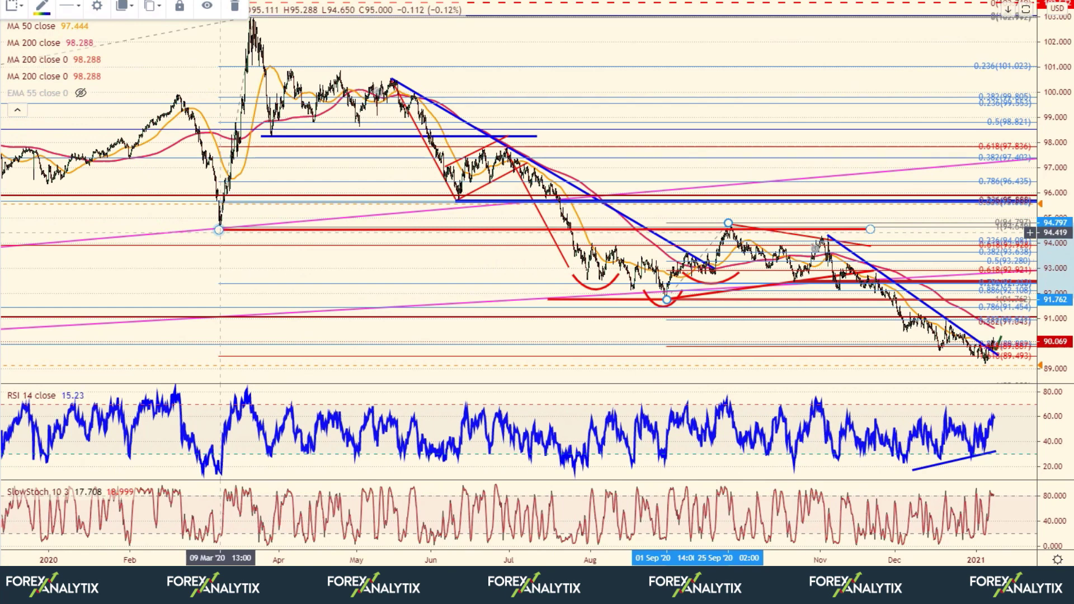
mouse_move(218, 229)
mouse_down()
mouse_move(252, 223)
mouse_move(217, 227)
mouse_up()
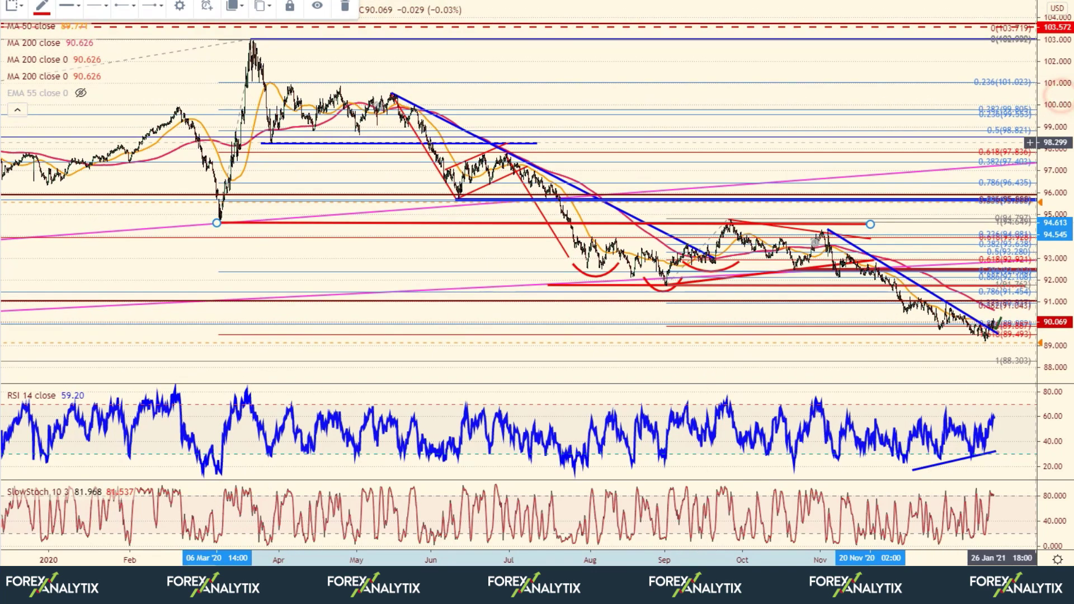
drag(254, 36, 252, 36)
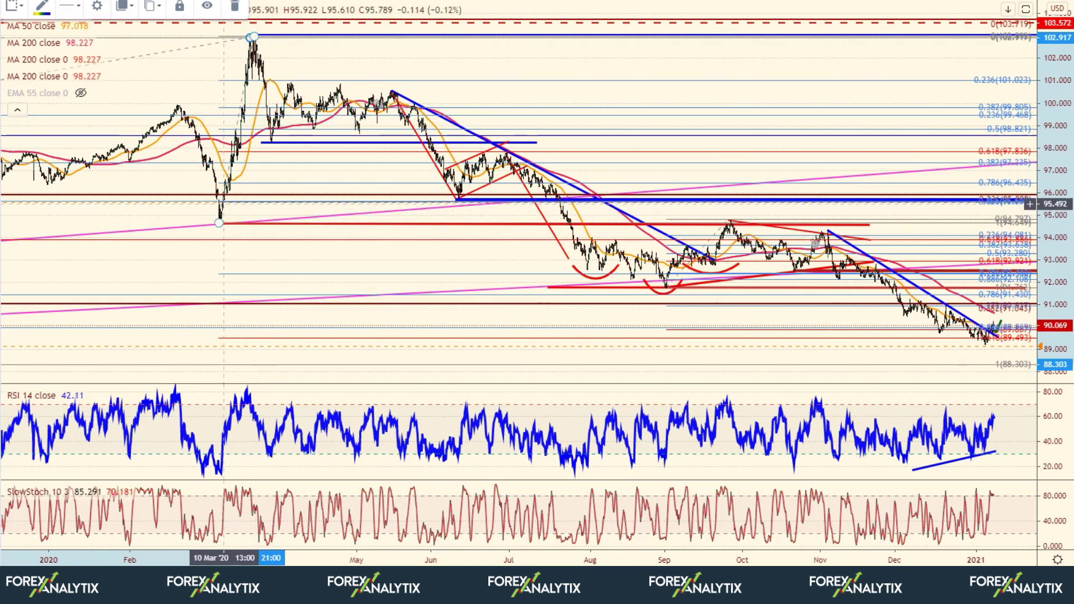
mouse_move(259, 78)
mouse_down()
mouse_move(269, 76)
mouse_move(258, 78)
mouse_up()
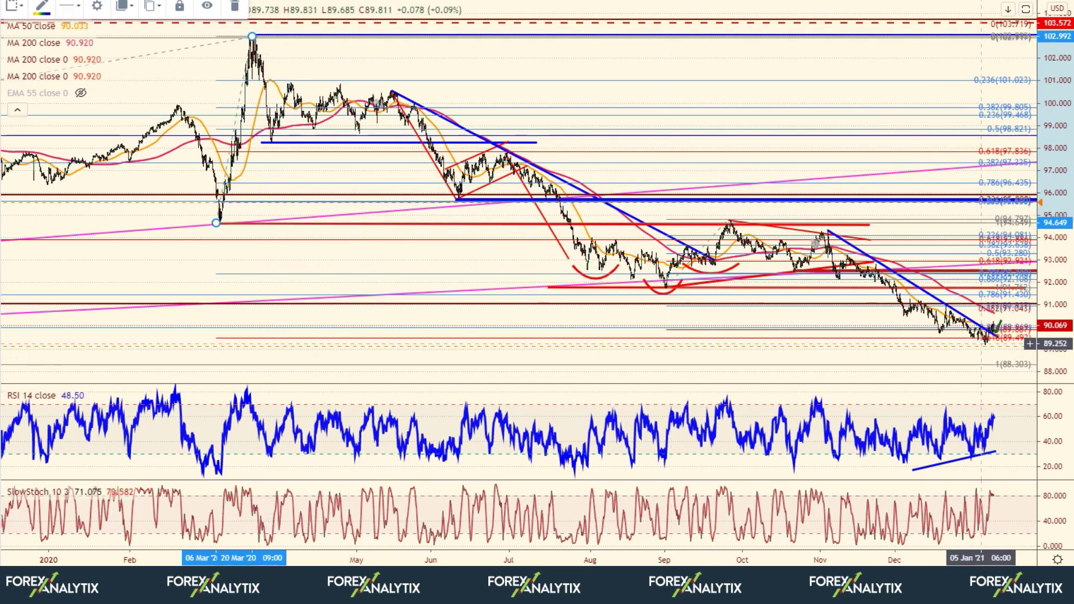
Select the rising RSI trend line and zoom the dollar index chart out and back in
click(995, 454)
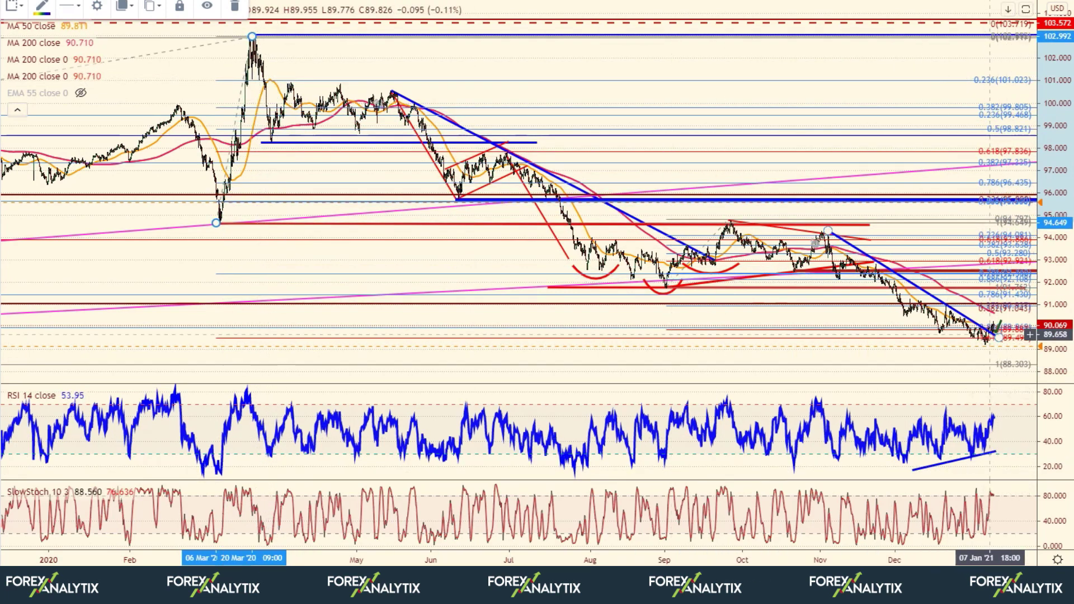
scroll(996, 453, up, 4)
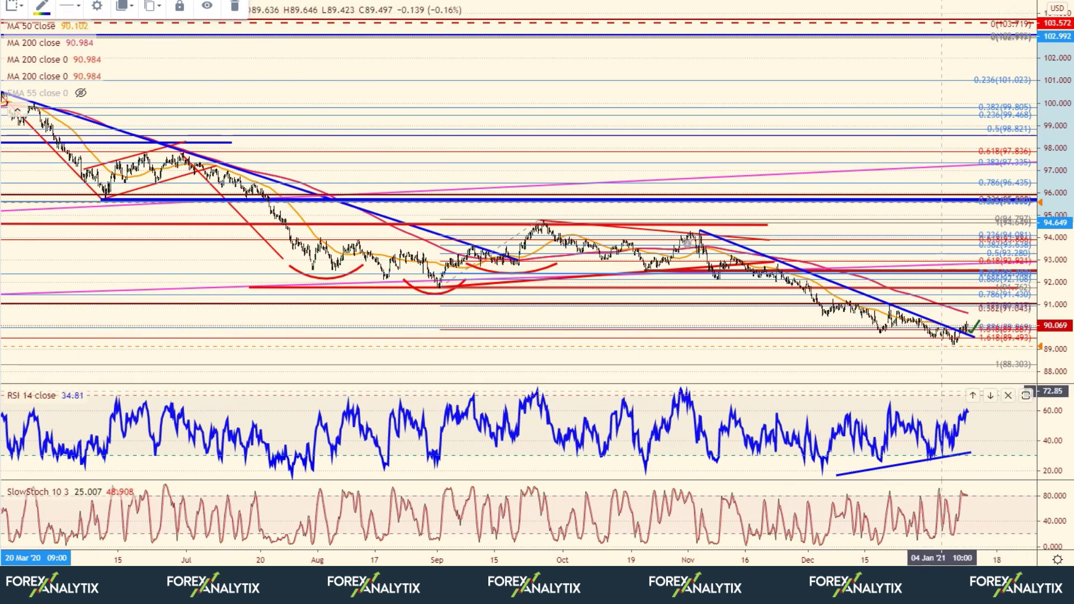
scroll(987, 333, down, 2)
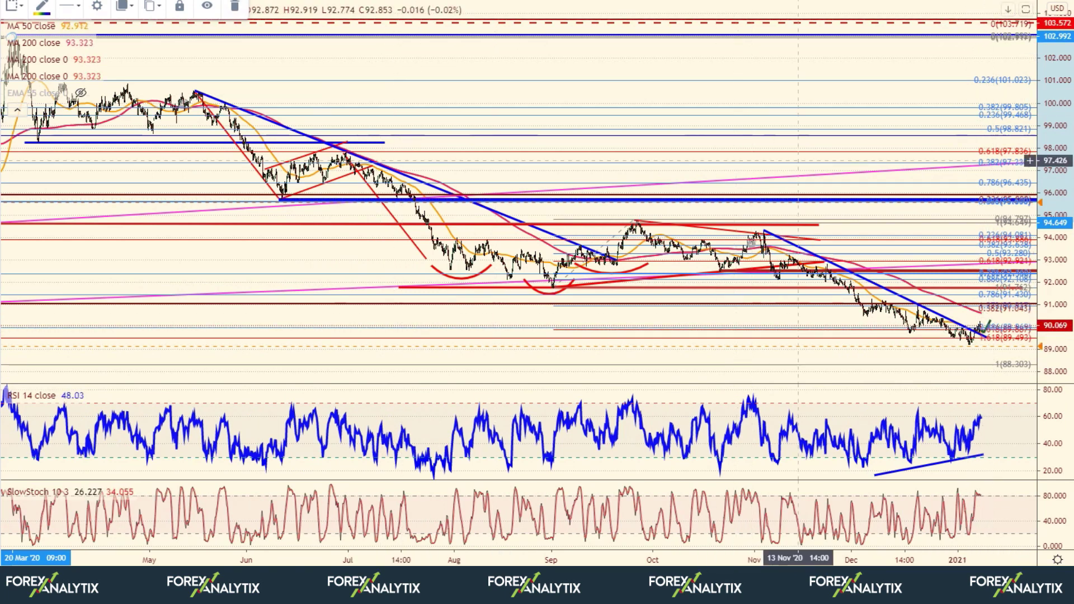
scroll(769, 492, up, 5)
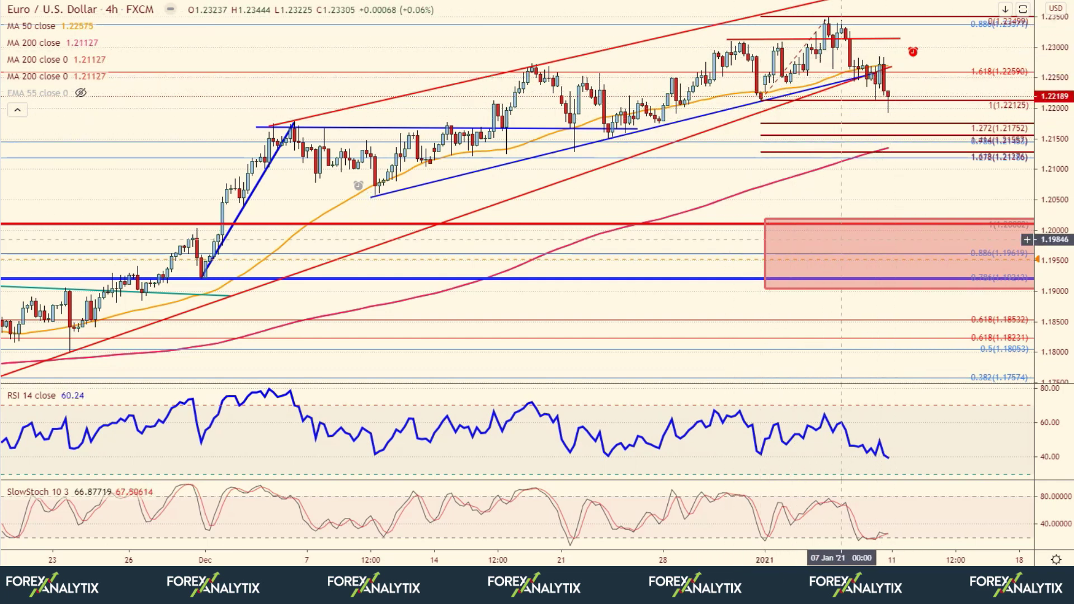
Resize and move the red EUR/USD zone to span 1.2219 down to 1.2124
drag(765, 219, 832, 203)
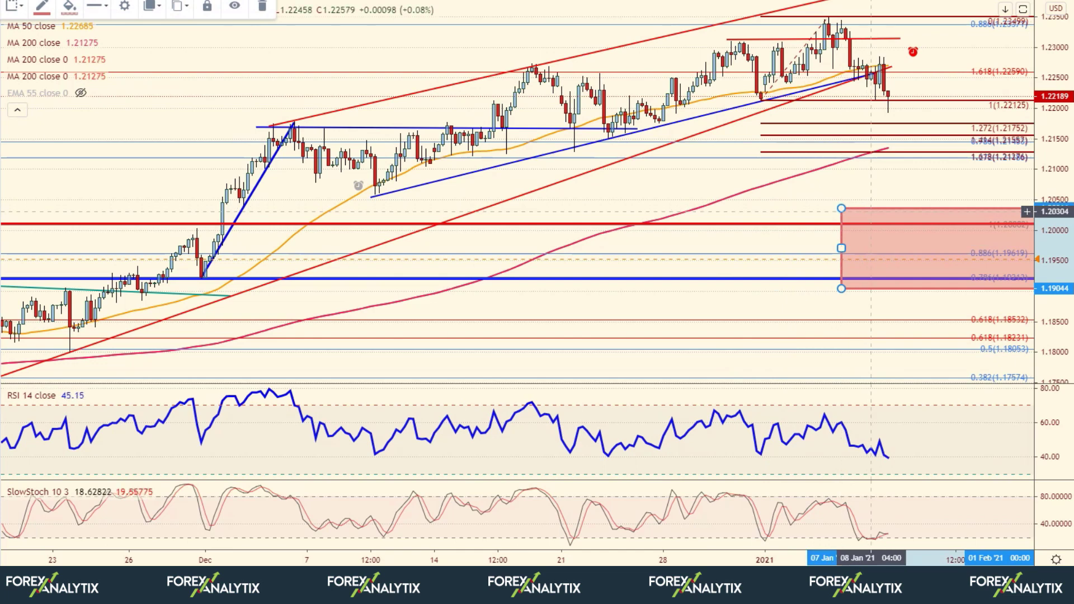
drag(1007, 263, 1007, 156)
drag(832, 176, 829, 152)
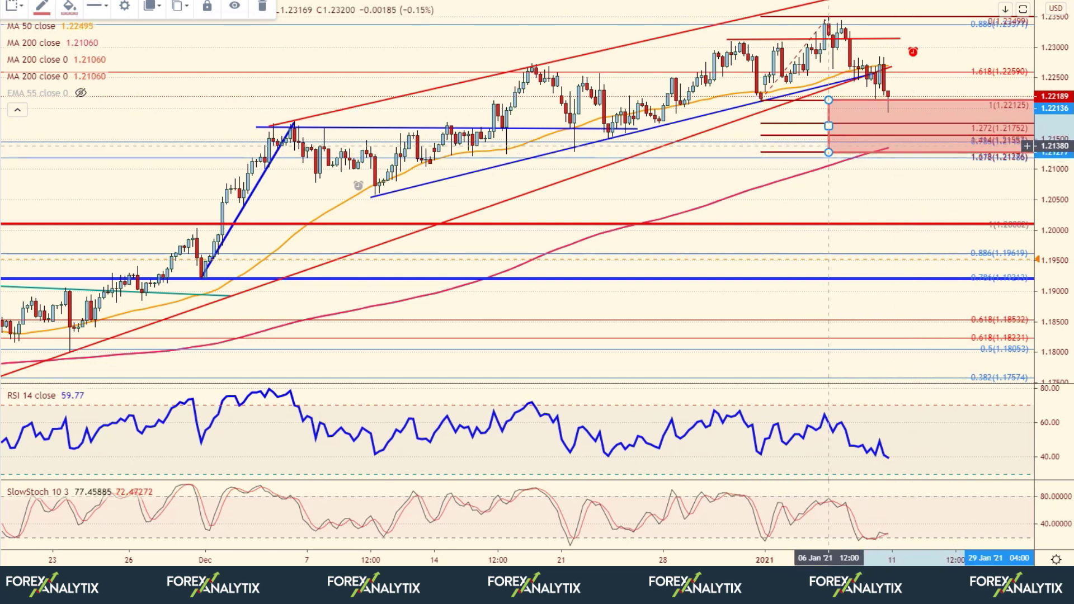
Extend the red EUR/USD zone's bottom edge down to about 1.2014
scroll(795, 191, down, 2)
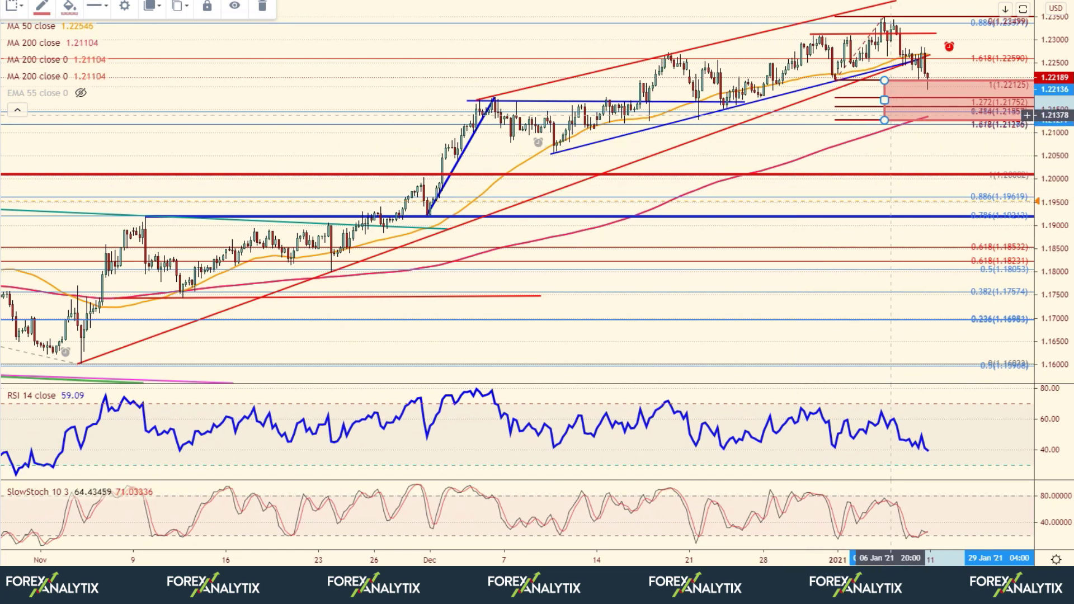
drag(891, 119, 891, 173)
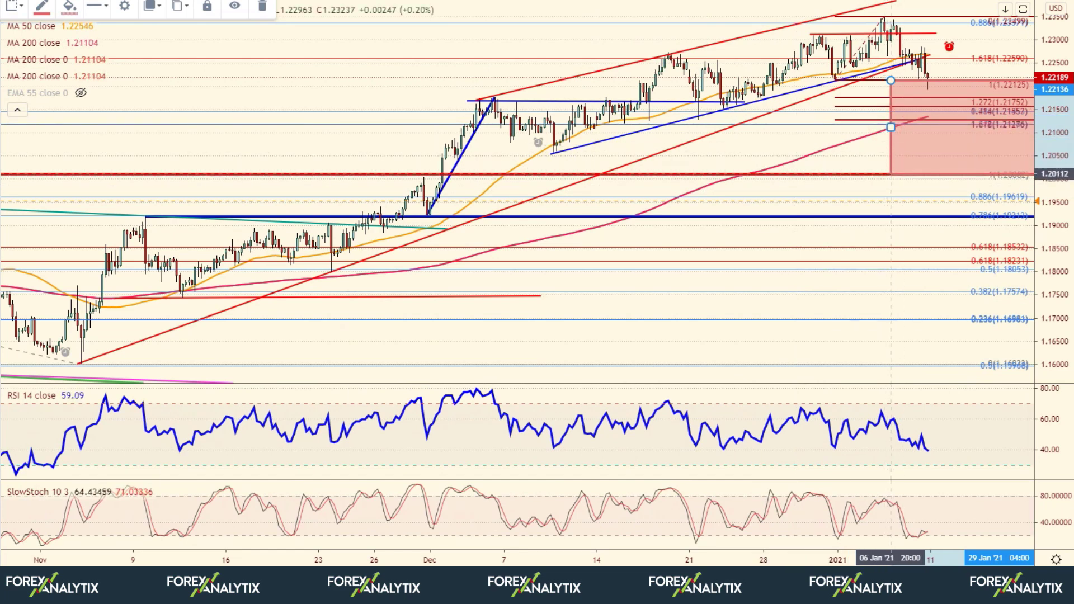
scroll(1027, 215, down, 2)
scroll(1028, 215, down, 3)
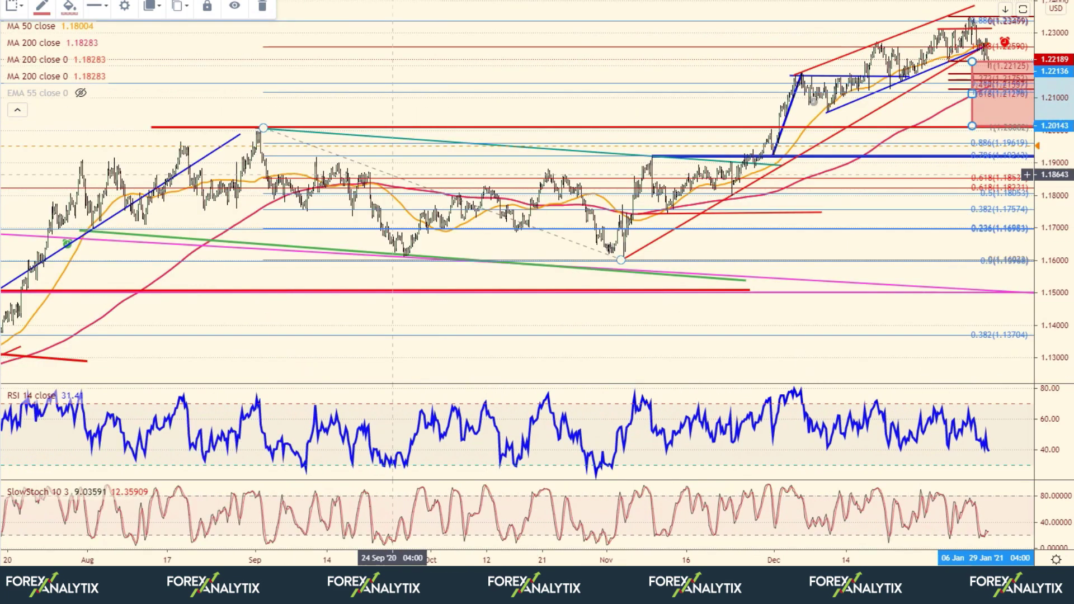
scroll(1027, 125, up, 3)
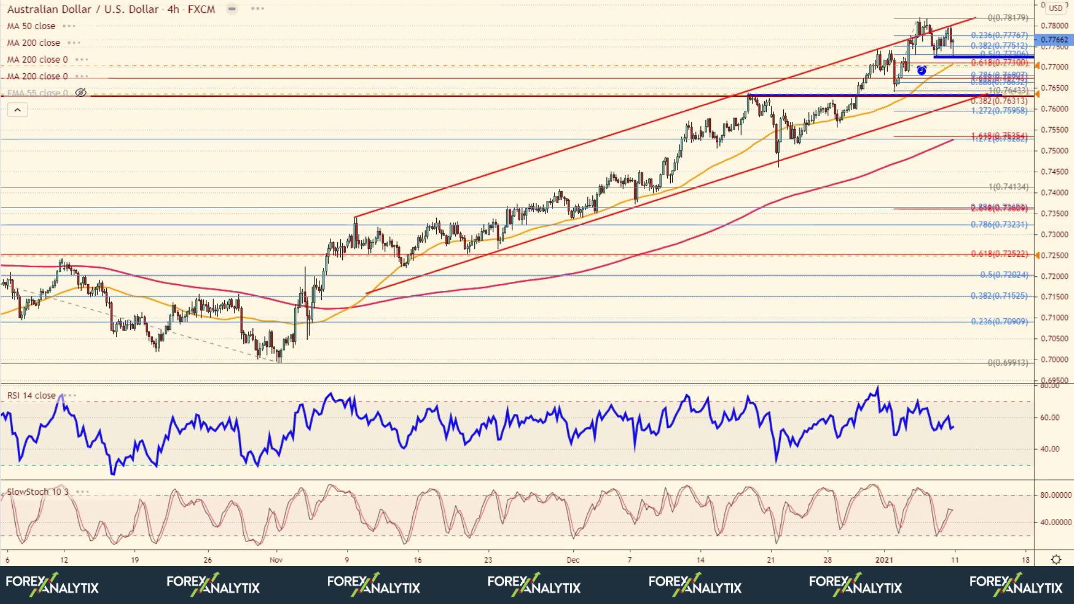
Lower the blue support line on the AUD/USD 4h chart to about 0.7716
scroll(1027, 277, up, 3)
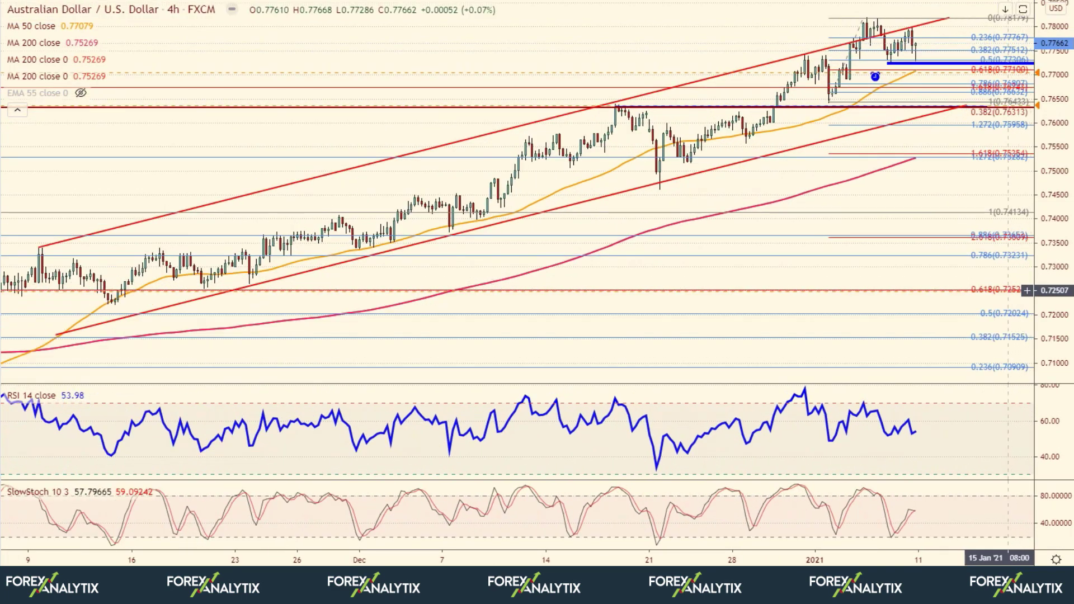
scroll(1005, 291, down, 5)
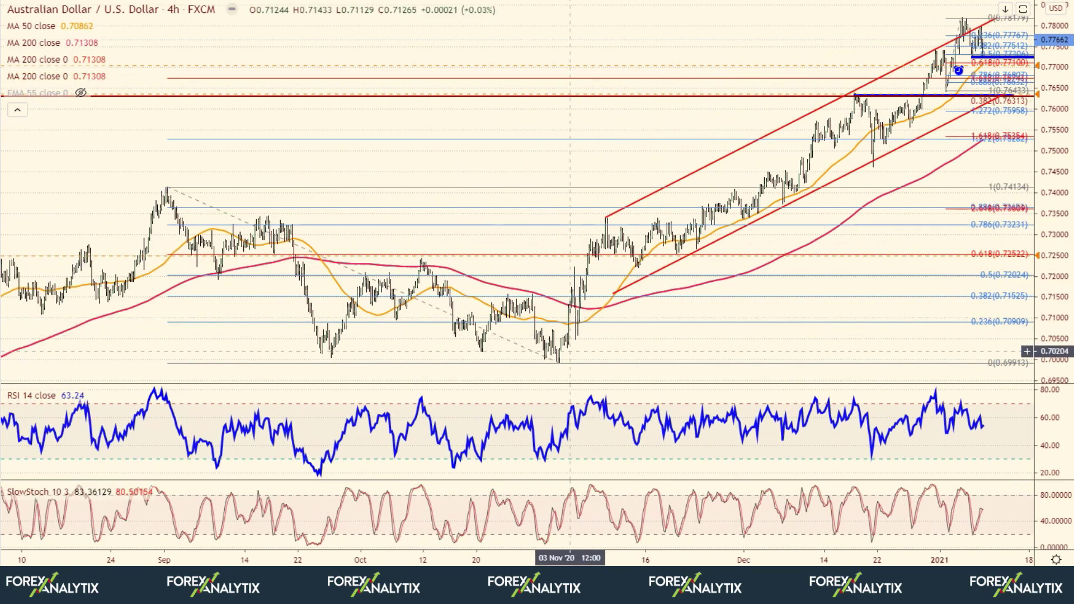
scroll(565, 330, down, 3)
scroll(575, 326, down, 4)
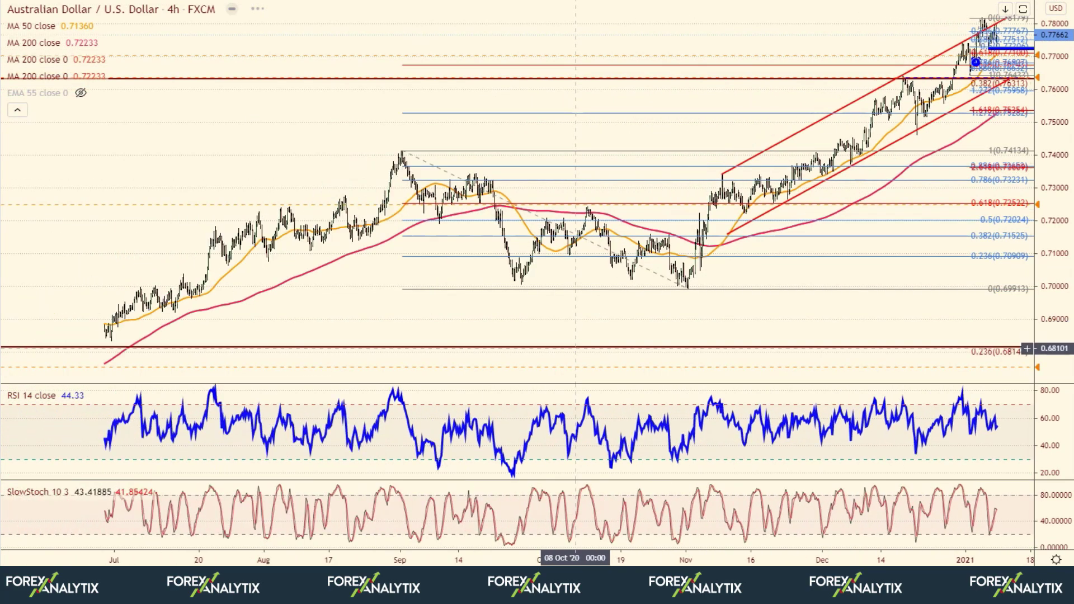
scroll(575, 346, down, 5)
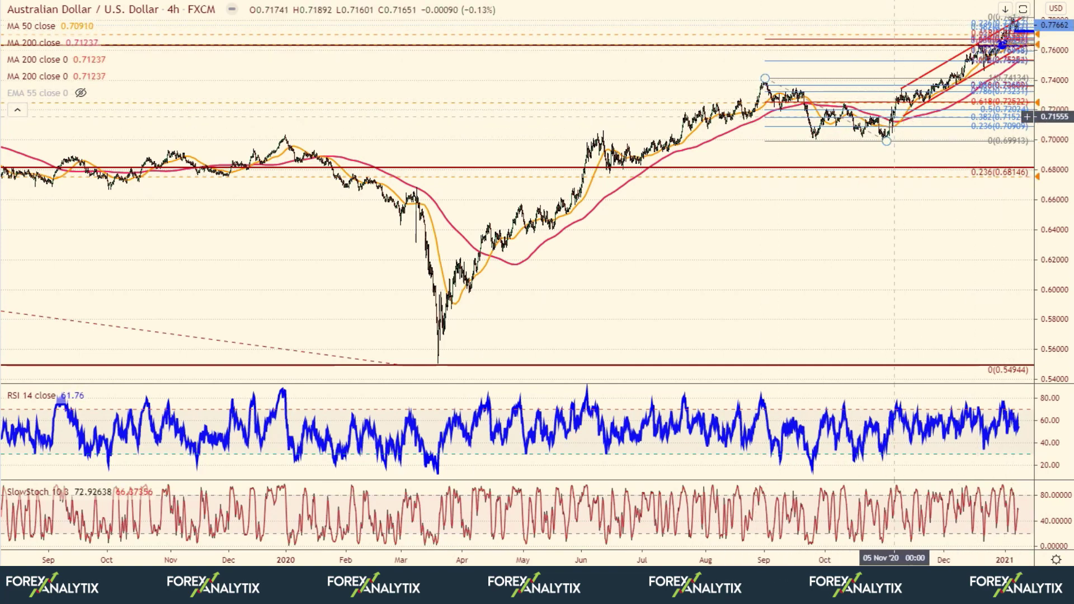
scroll(1001, 90, up, 8)
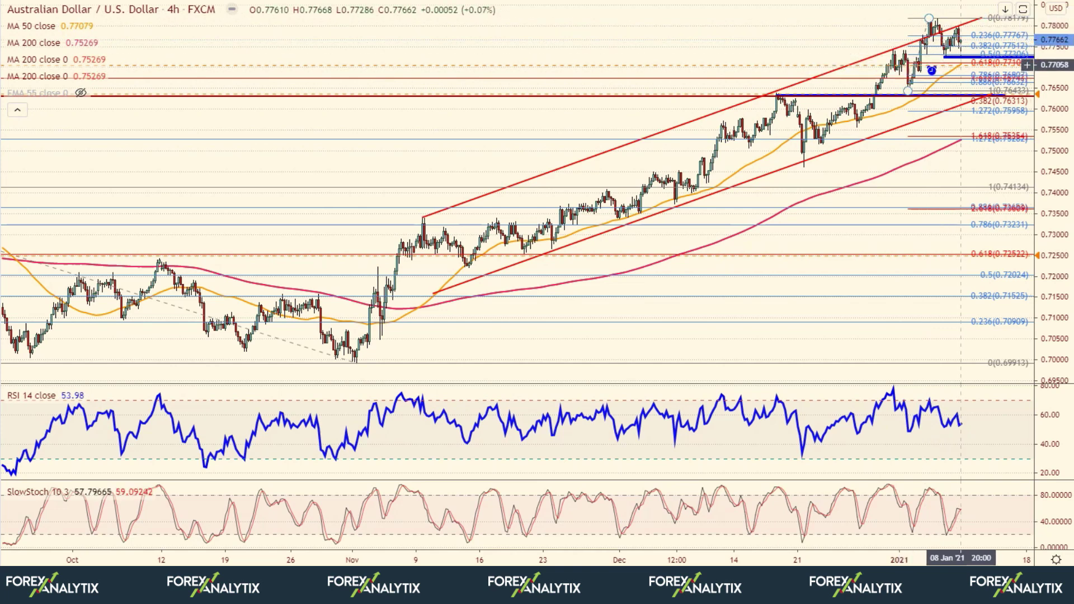
drag(965, 58, 954, 56)
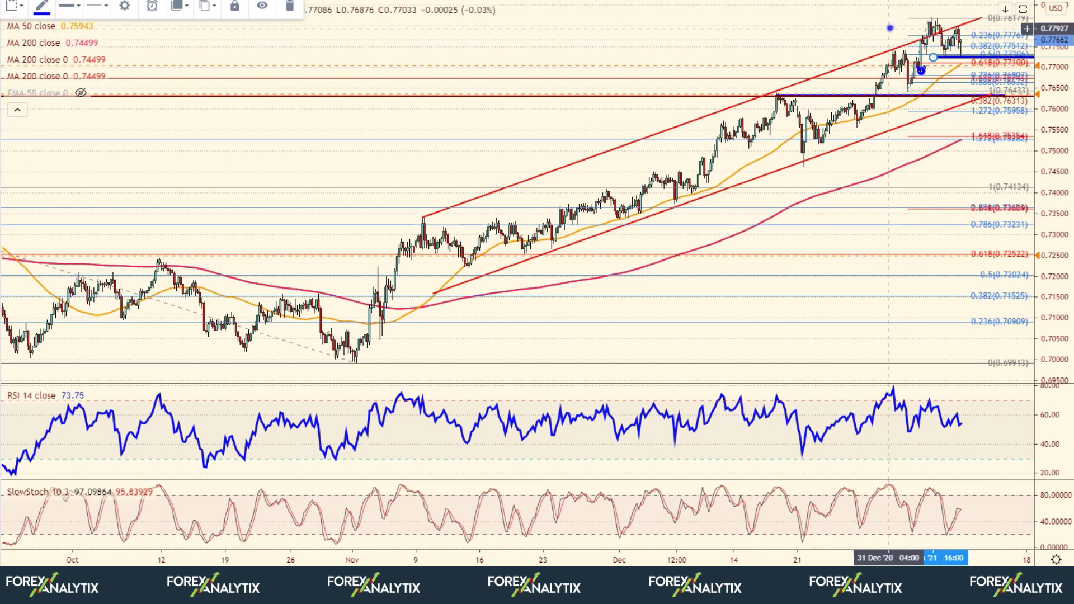
Reset the AUD/USD chart and draw a path arrow from the January peak down to about 0.7545
right_click(888, 13)
click(928, 17)
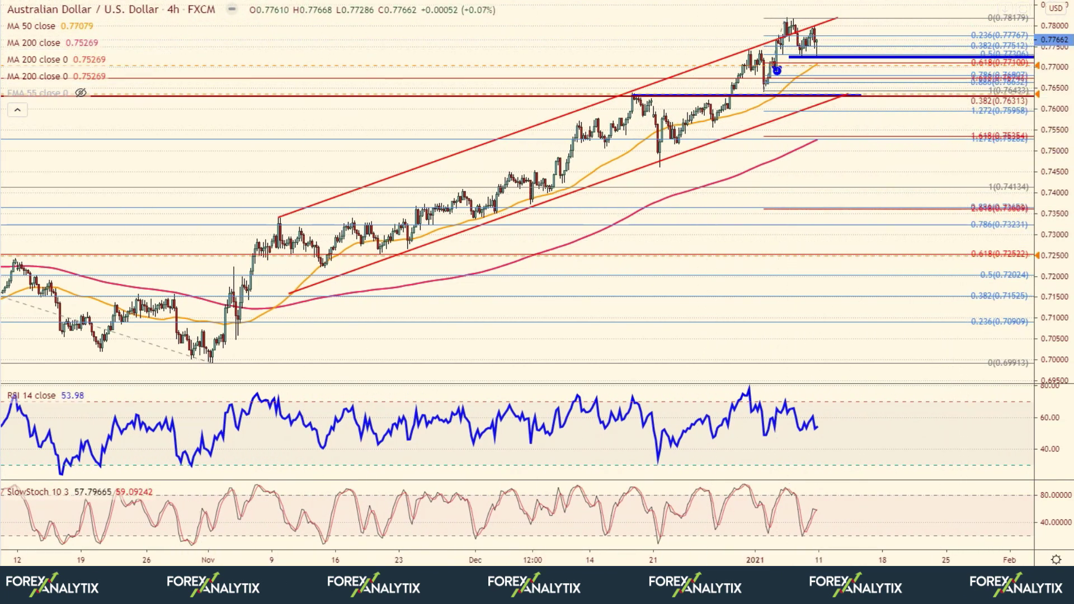
click(2, 40)
click(56, 42)
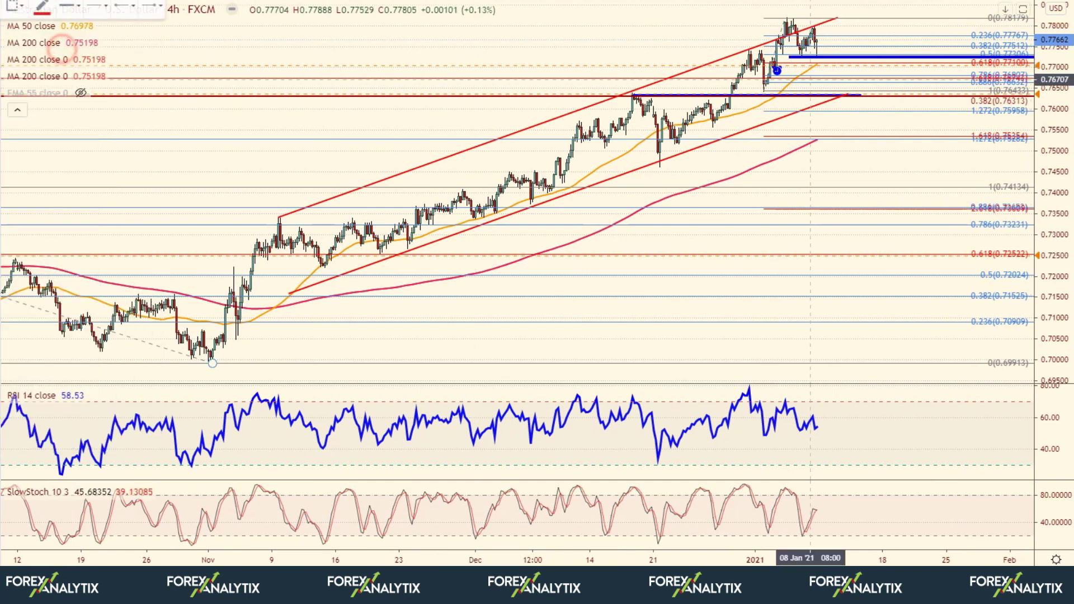
click(761, 58)
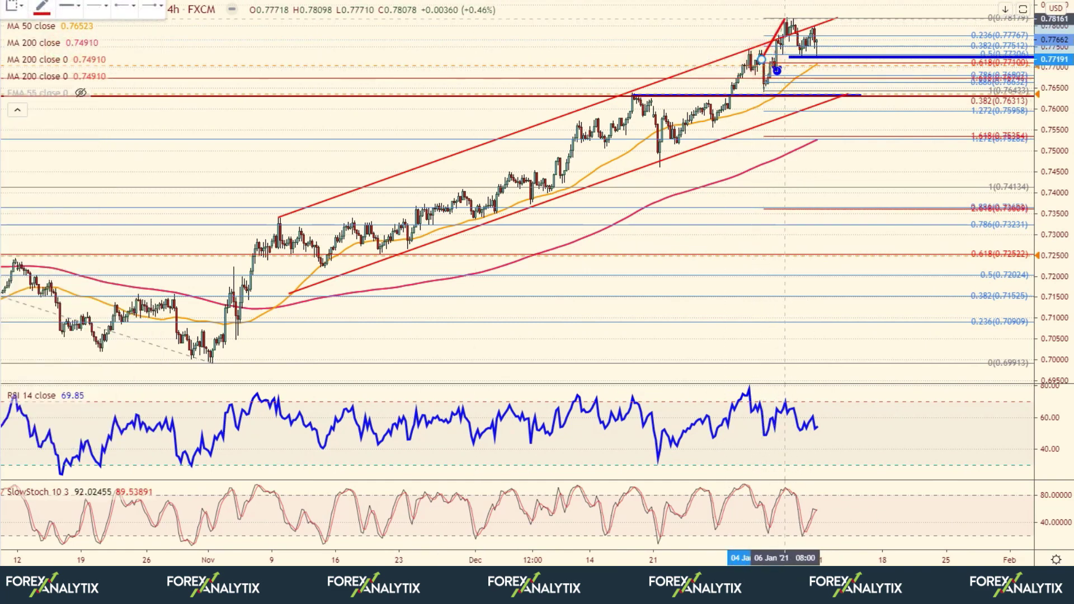
click(785, 15)
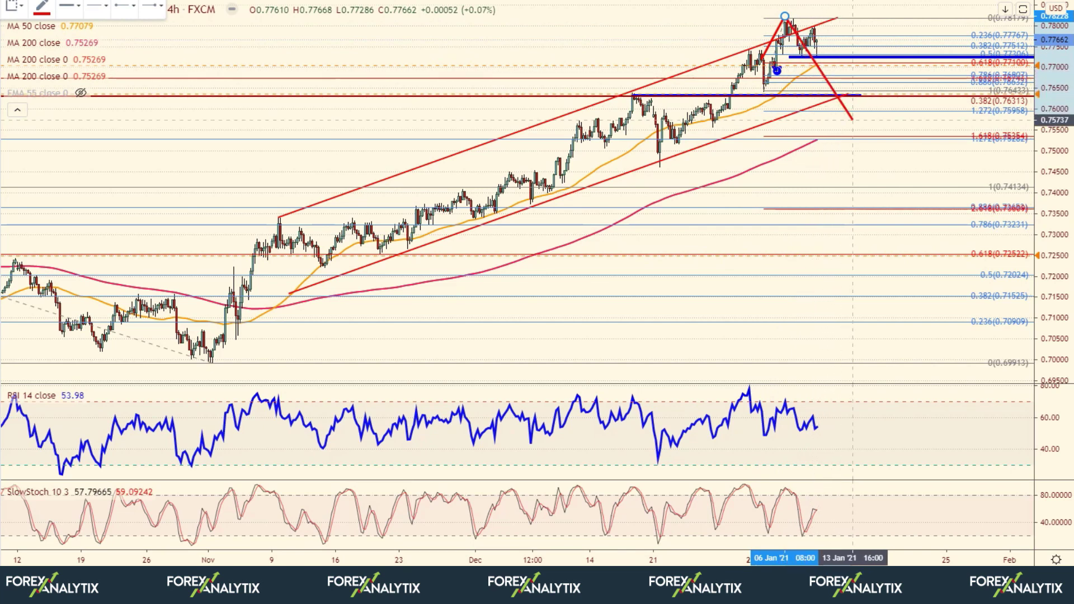
click(866, 132)
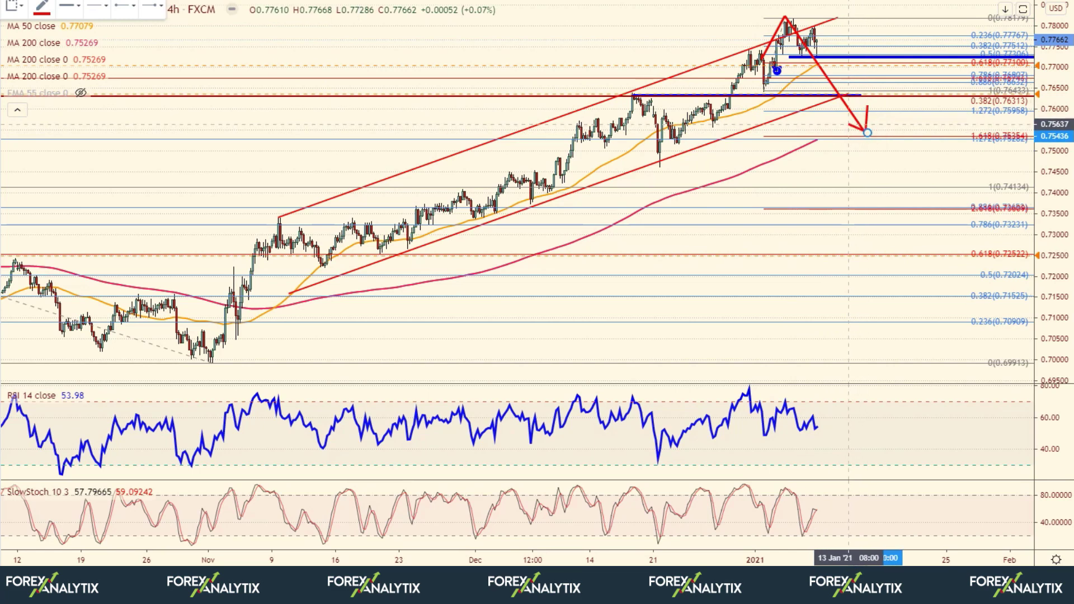
key(Escape)
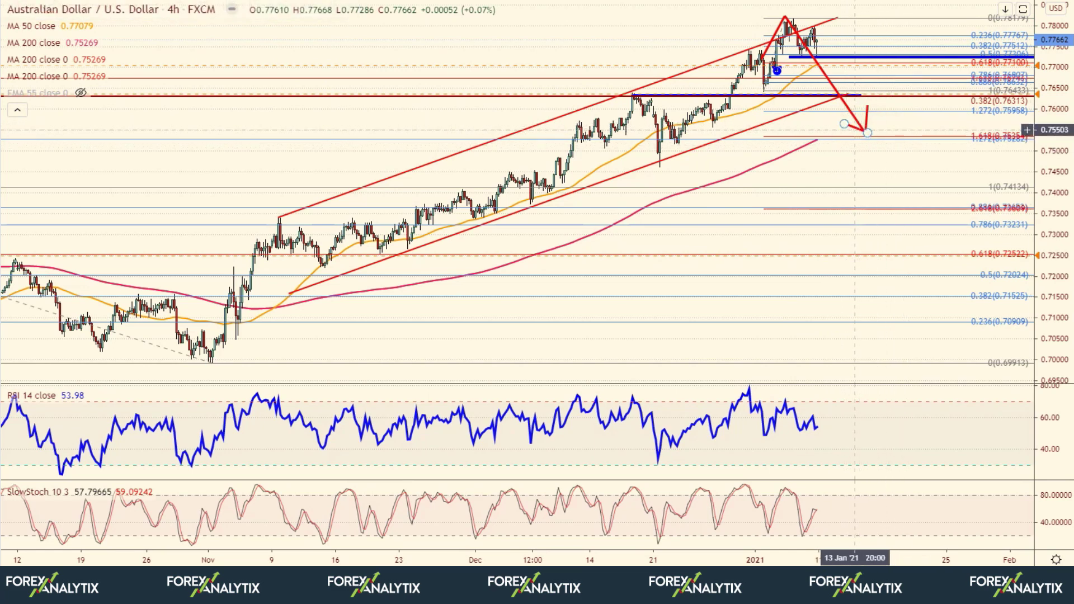
Nudge the red arrow's tip slightly left
click(853, 127)
drag(852, 127, 849, 127)
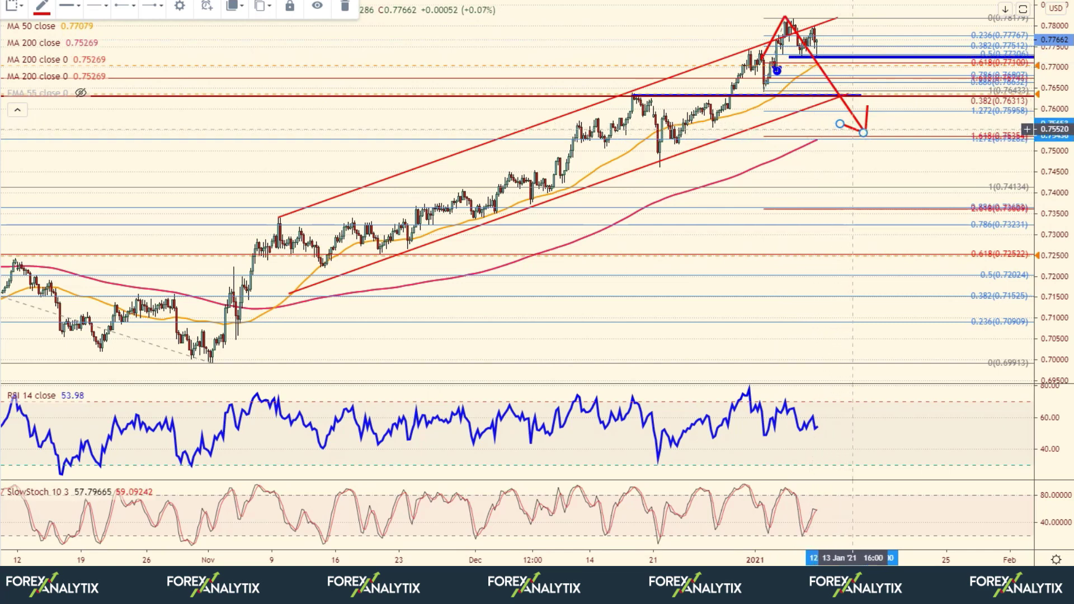
click(865, 133)
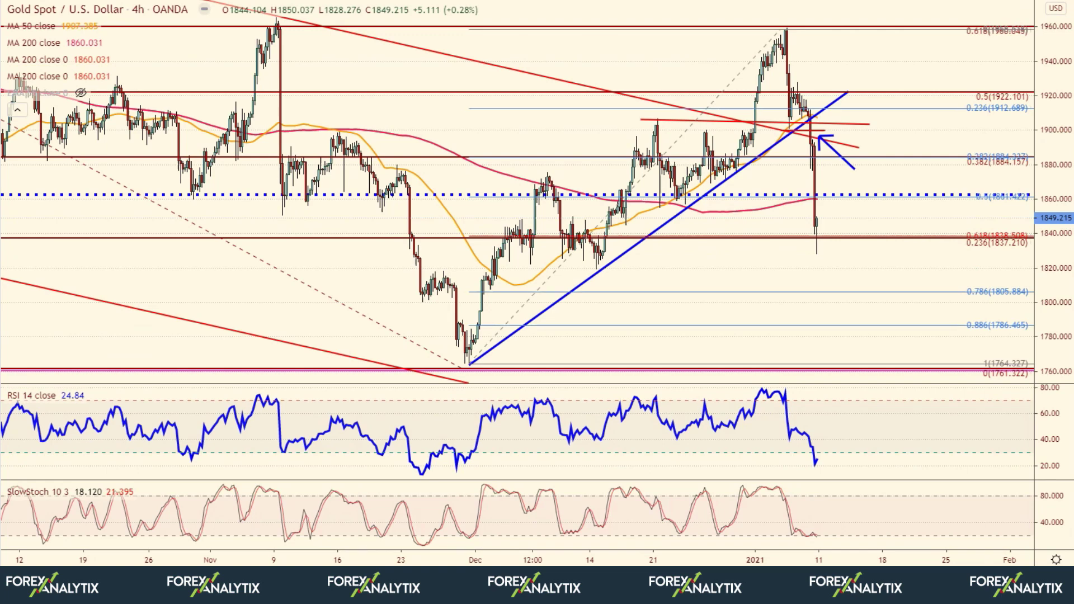
Zoom the Gold Spot / U.S. Dollar 4-hour chart out and back in
scroll(918, 253, down, 3)
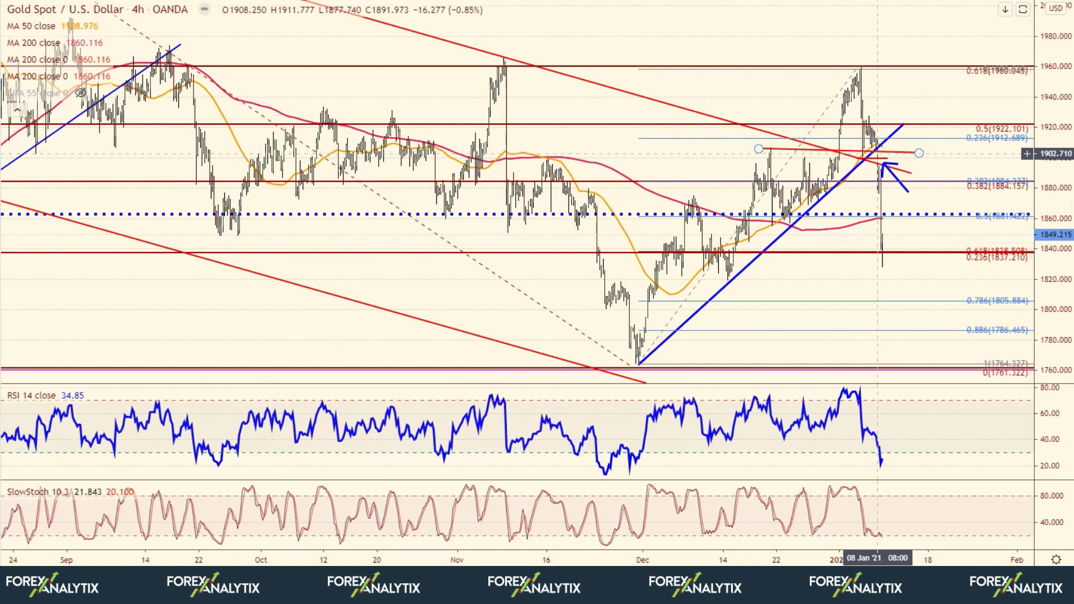
scroll(877, 156, up, 3)
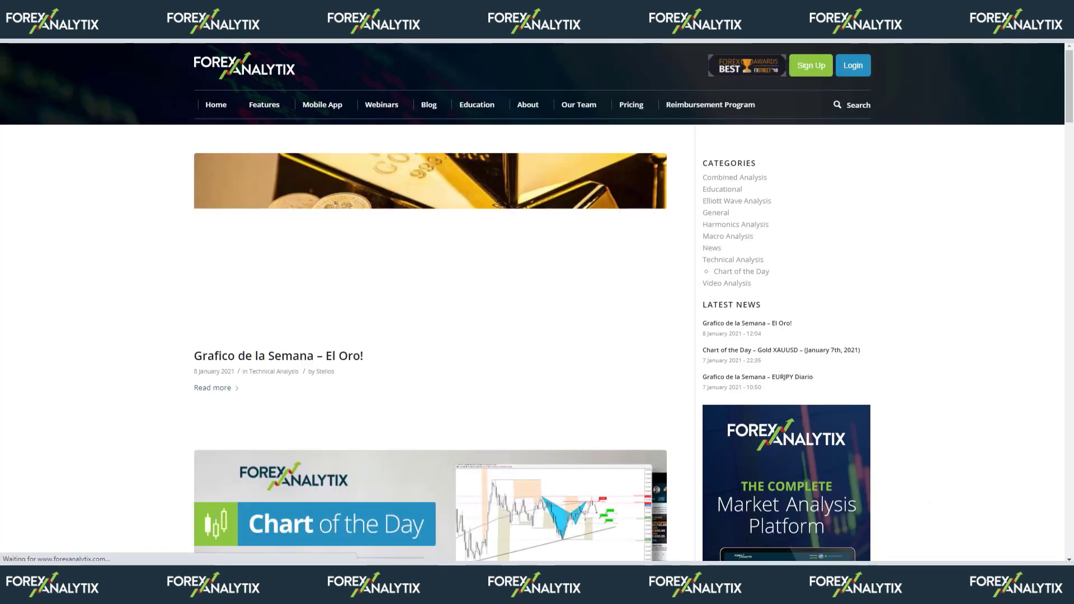
Open the 'Chart of the Day – Gold XAUUSD' post, enlarge its gold chart, then close it
scroll(537, 330, down, 4)
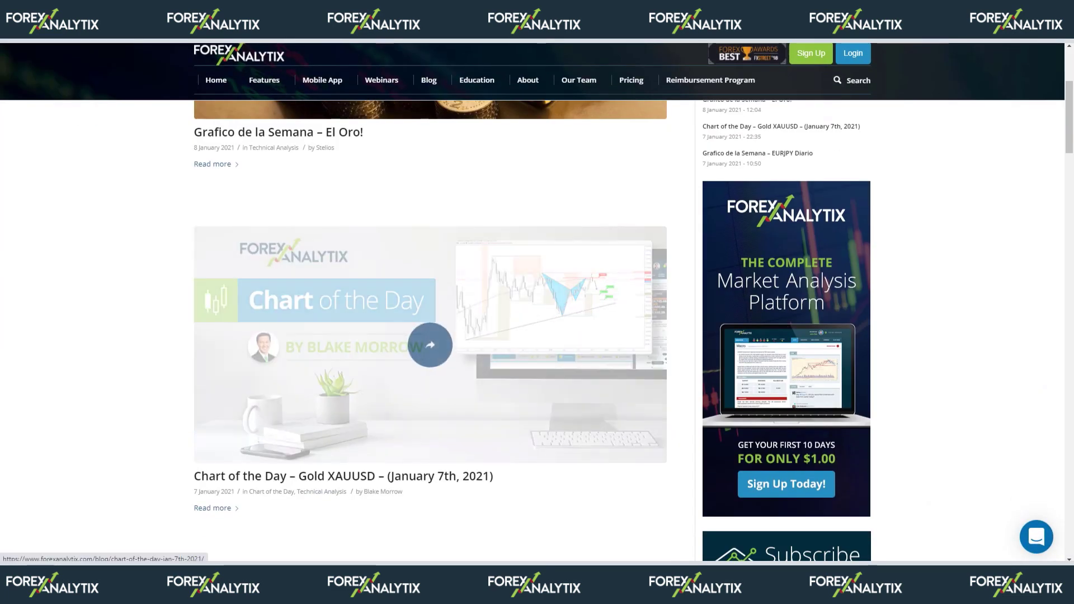
click(430, 343)
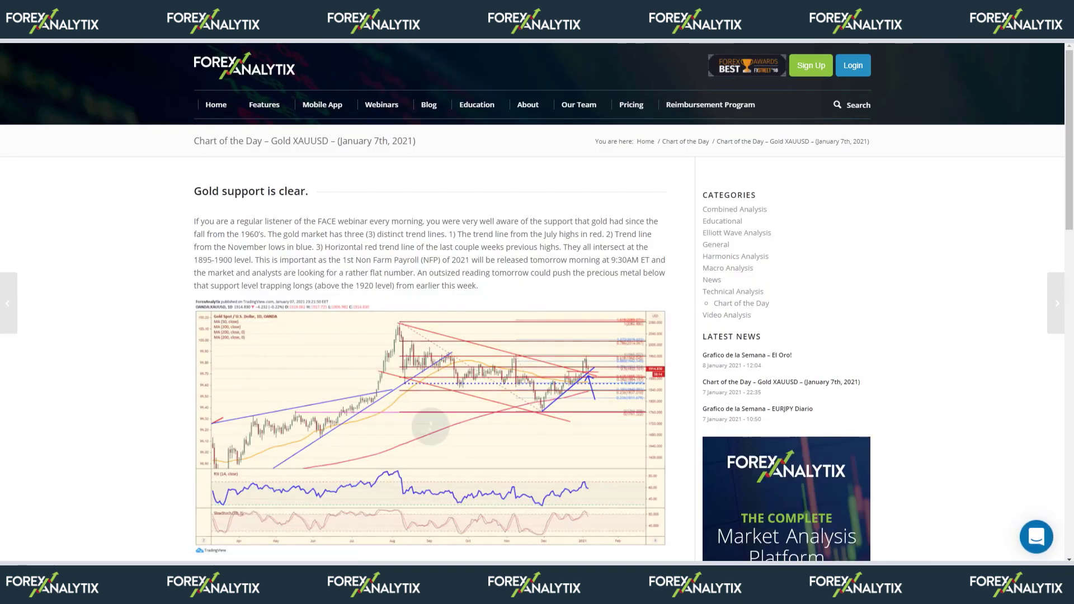
click(429, 343)
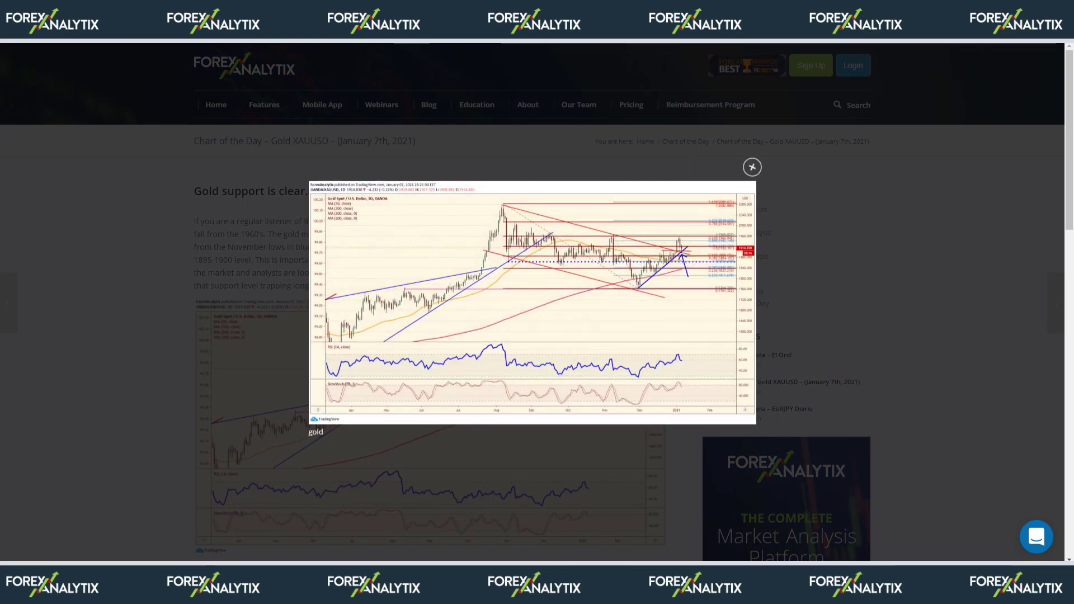
click(752, 167)
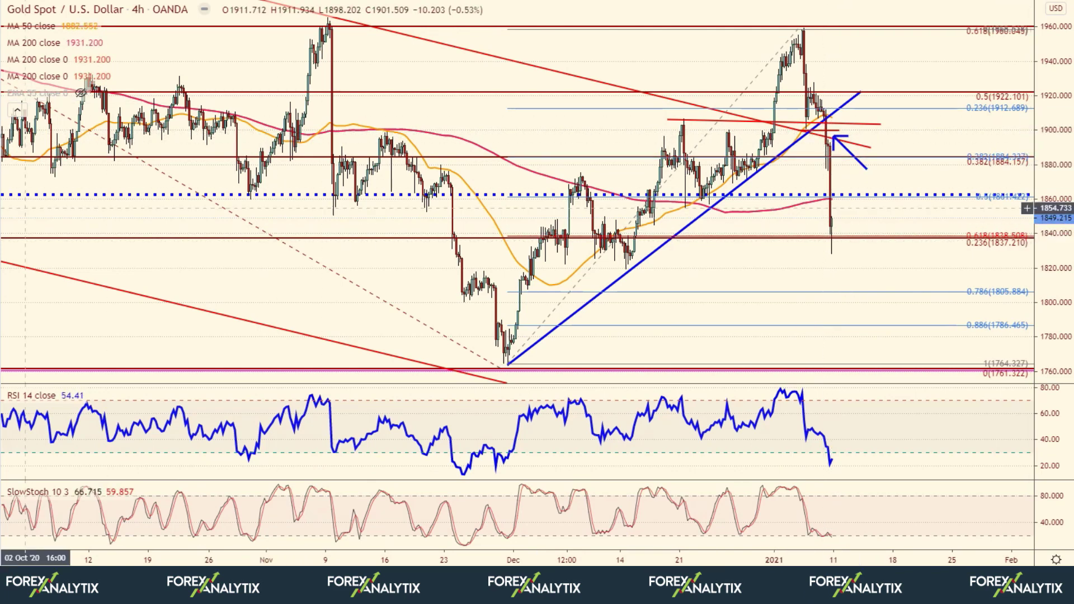
Measure the recent gold price drop with the price range tool, then zoom the chart
shift+click(826, 129)
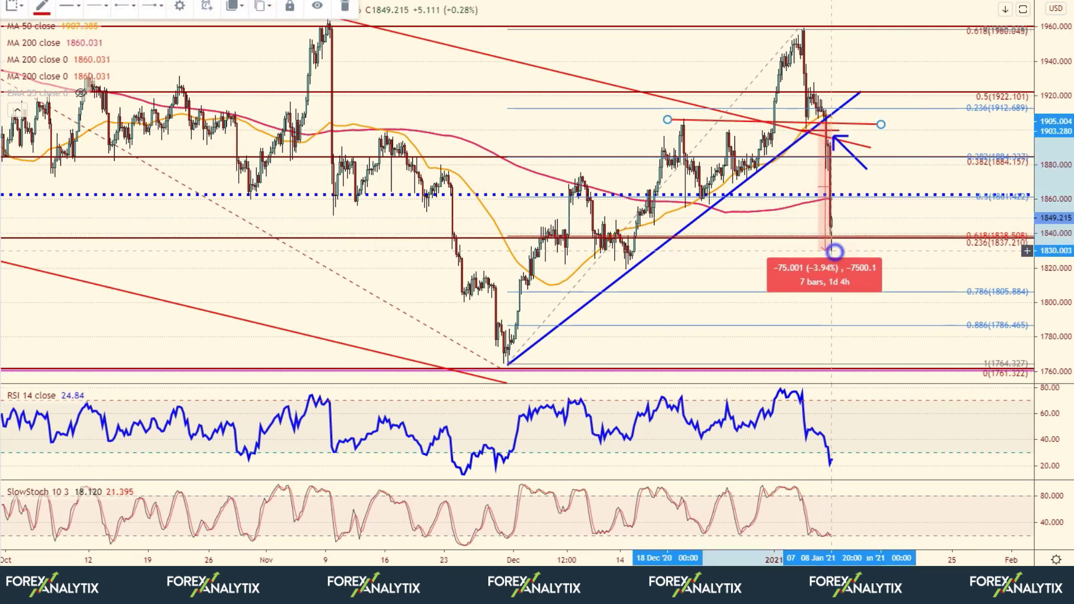
click(835, 252)
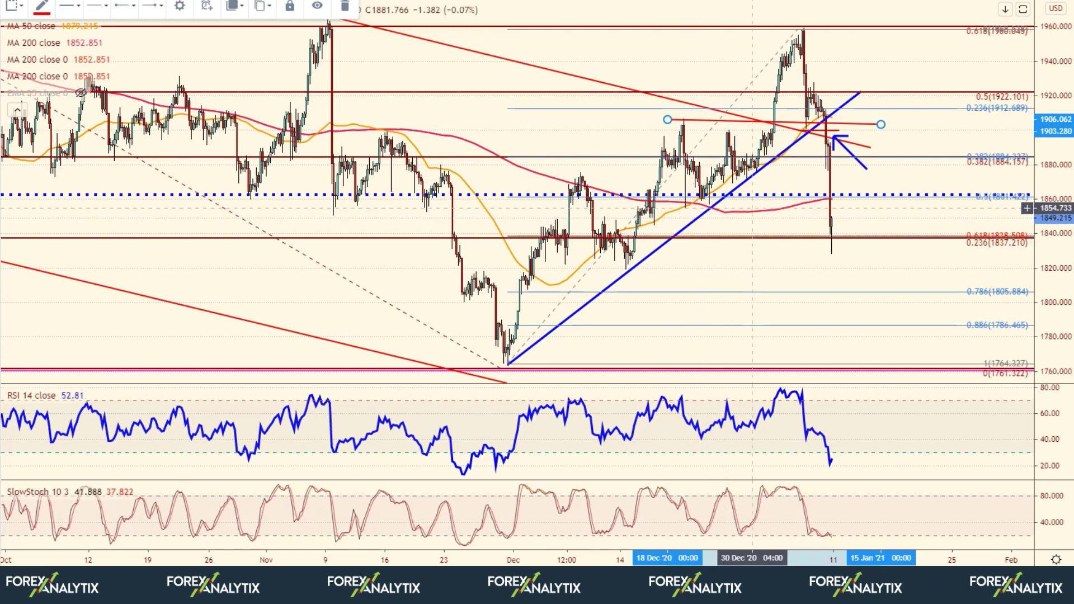
scroll(754, 216, down, 5)
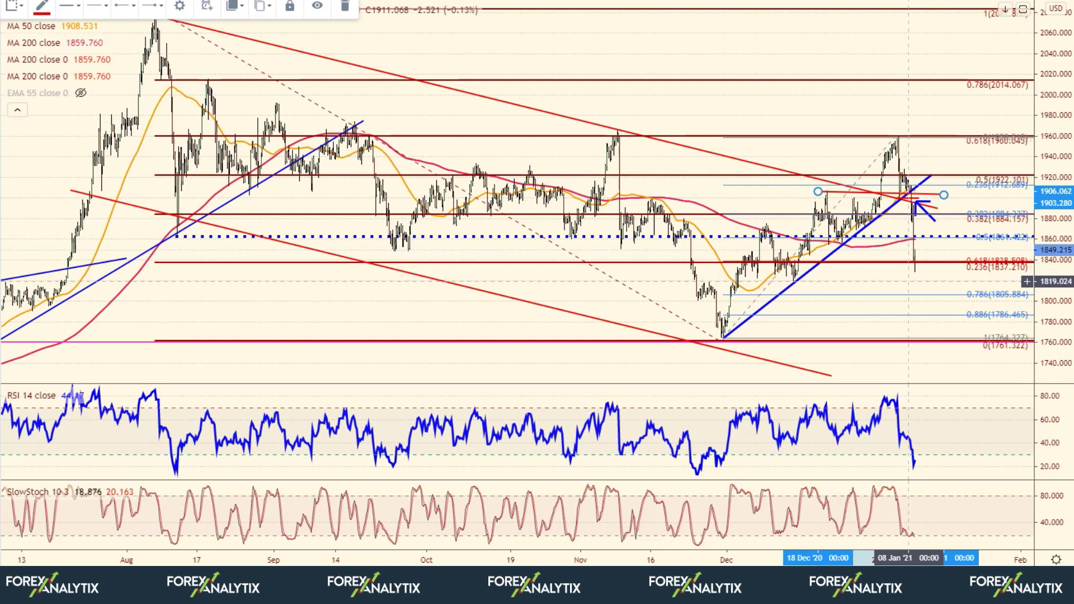
scroll(909, 280, up, 2)
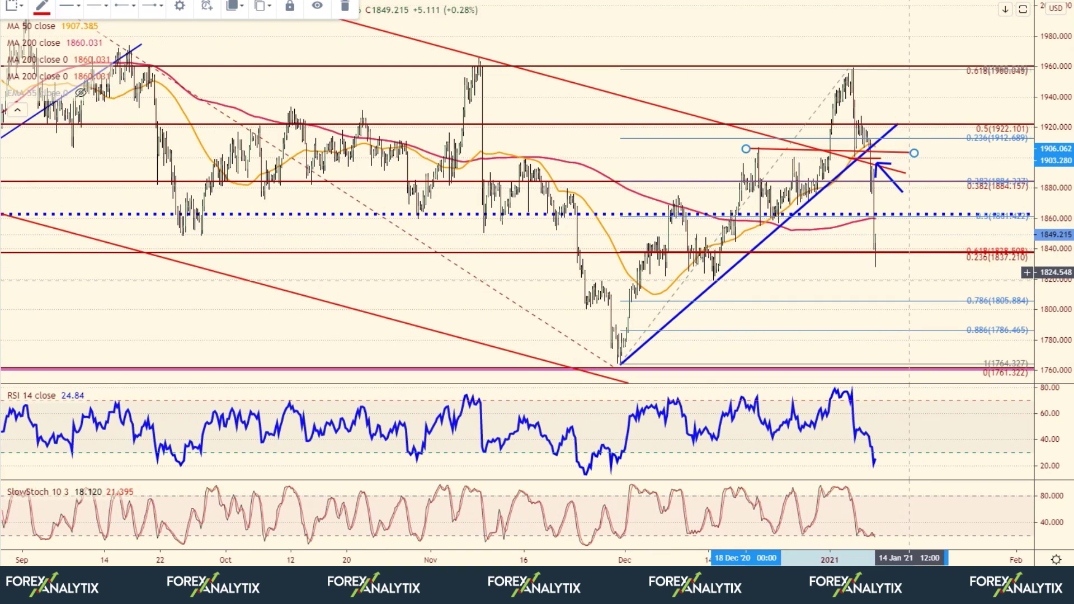
scroll(910, 272, up, 2)
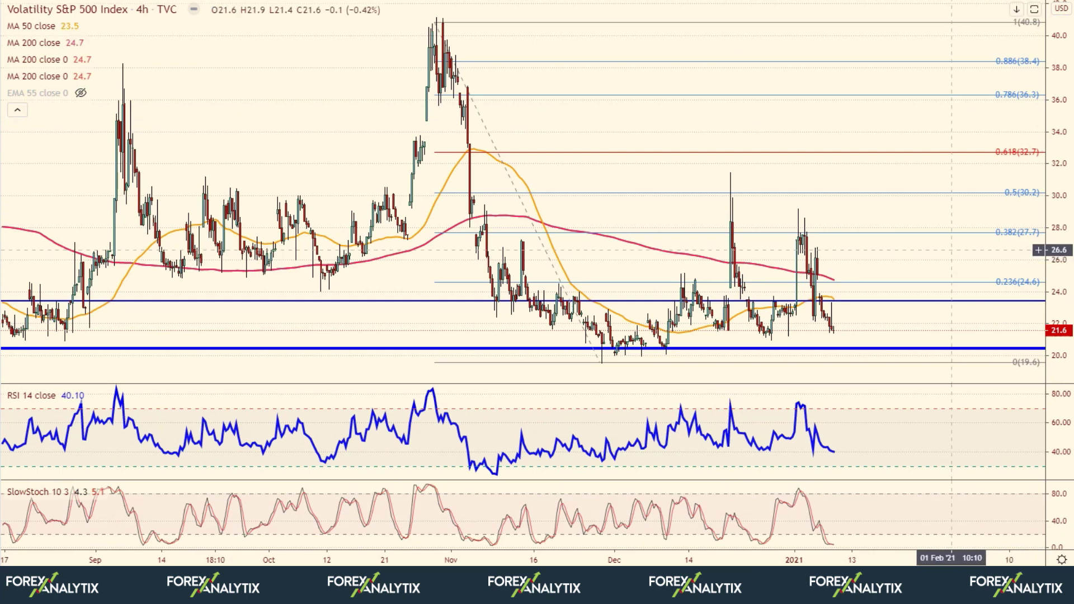
Zoom out the time axis of the Volatility S&P 500 Index 4h chart
scroll(946, 250, down, 3)
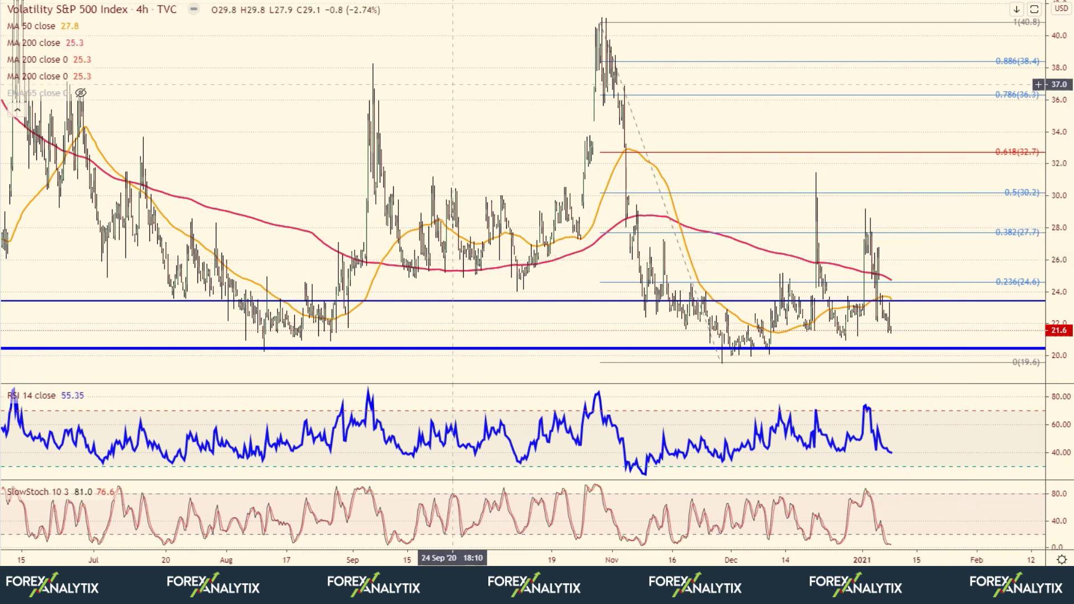
Switch the VIX chart to the 1D timeframe, reset it, and pan toward early 2021
key(1)
key(d)
key(Return)
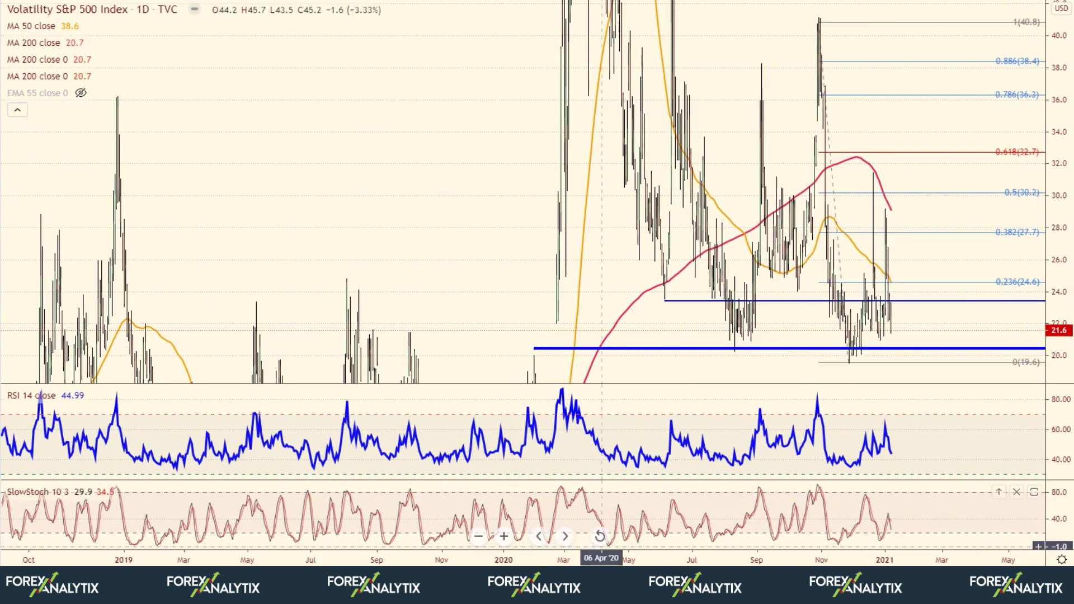
click(599, 536)
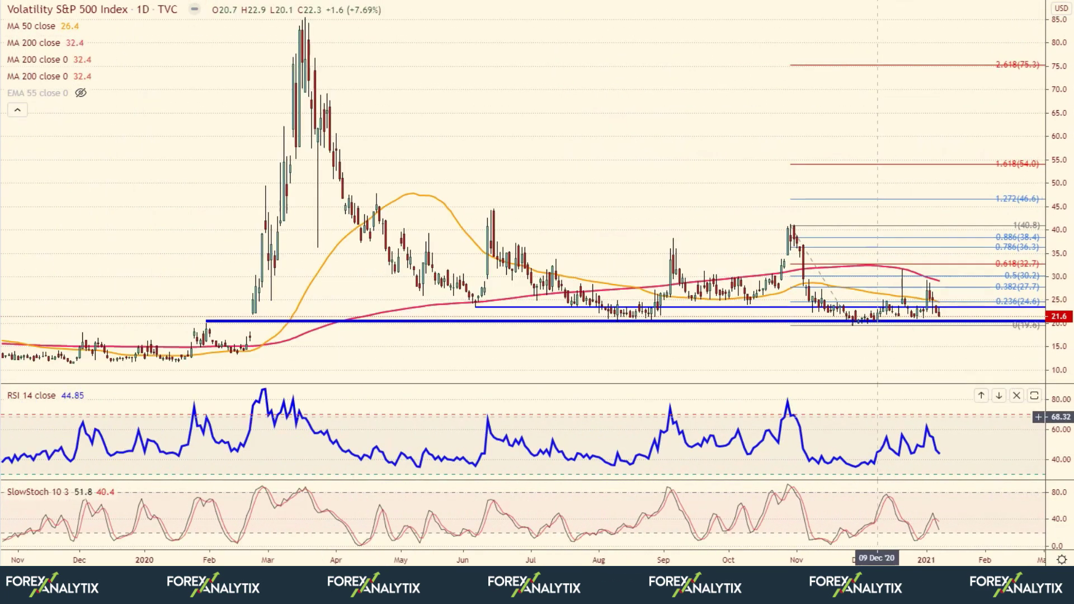
scroll(878, 417, down, 2)
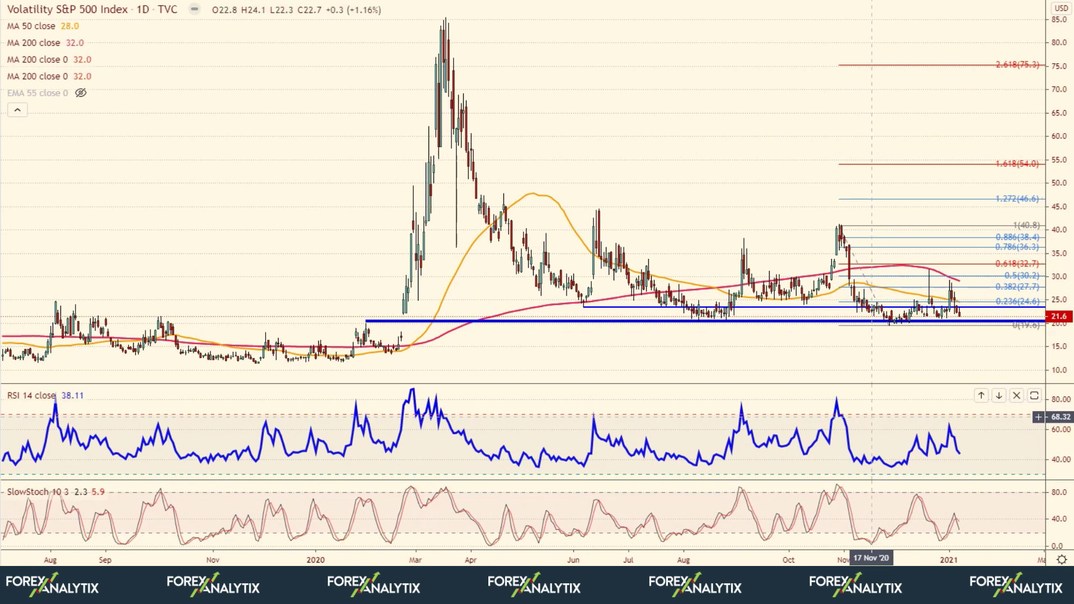
drag(958, 352, 895, 358)
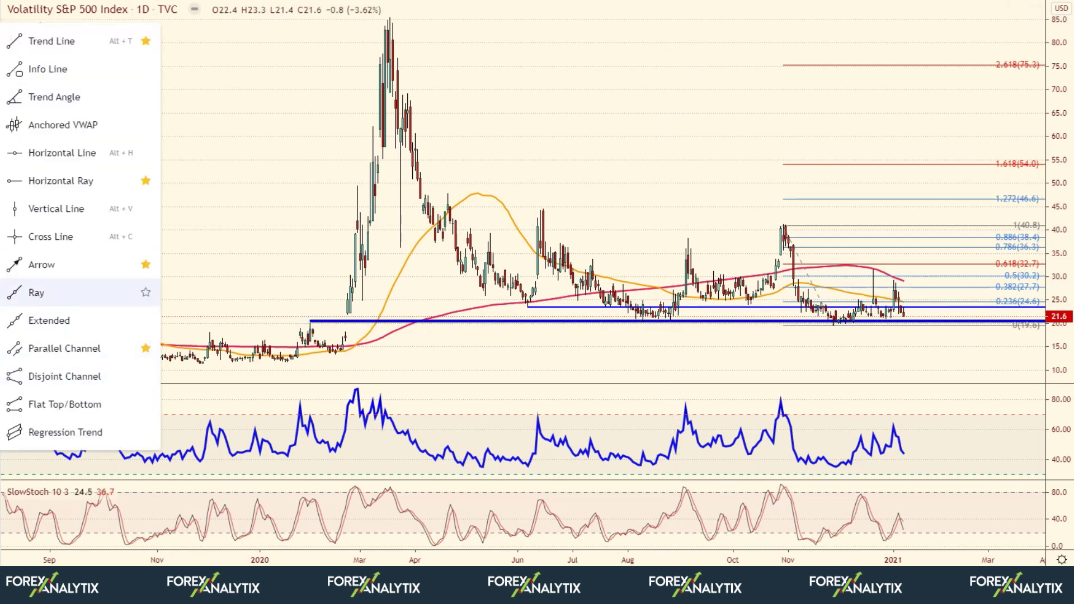
Draw a short upward blue arrow near the latest VIX daily prices
click(53, 259)
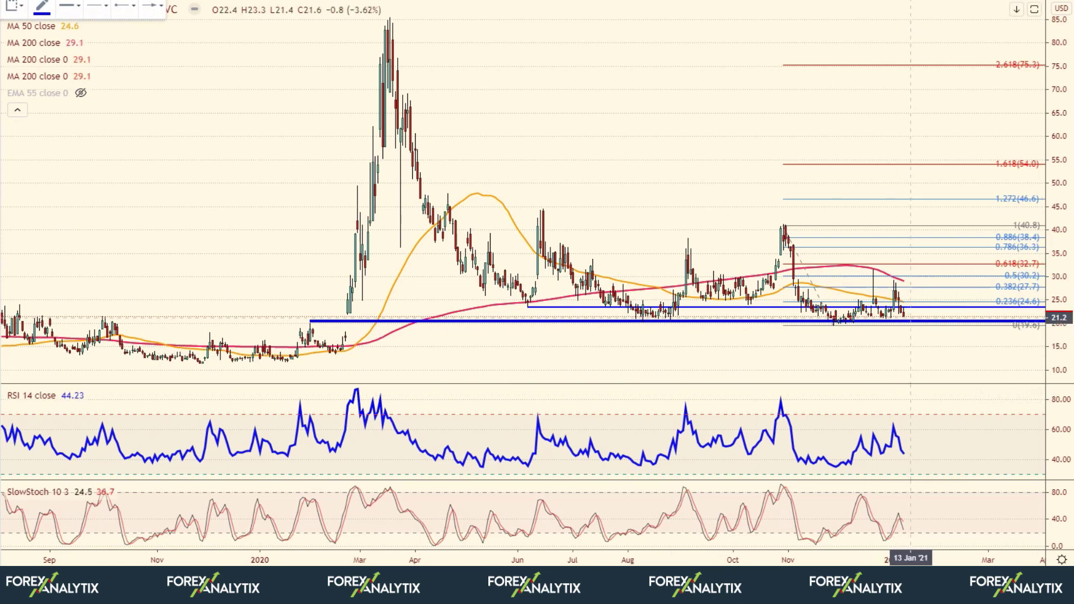
drag(911, 318, 944, 263)
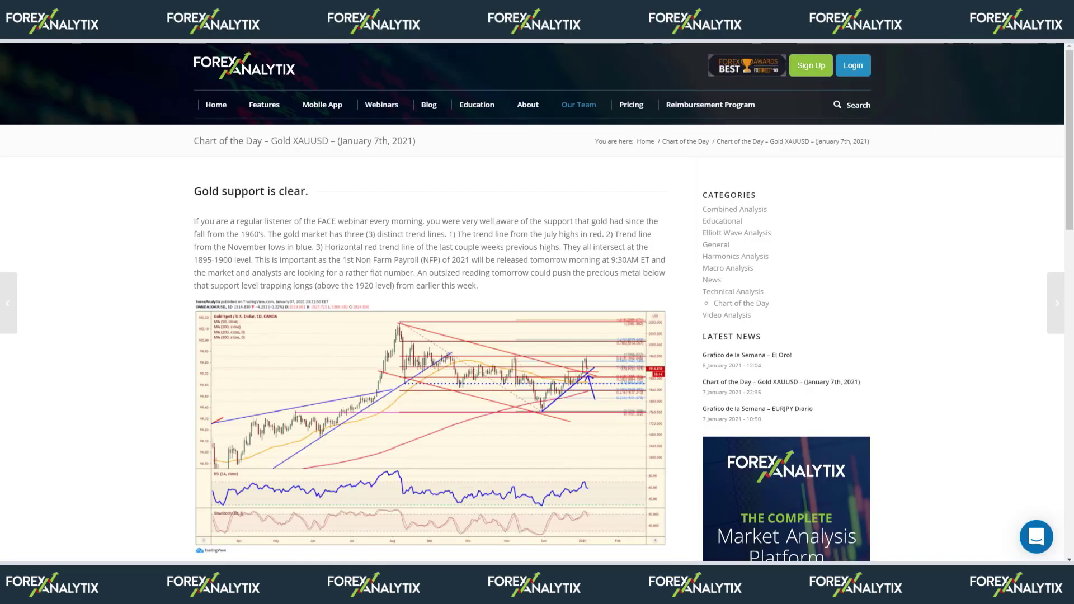
Open the ForexAnalytix trading dashboard from the website link
click(854, 65)
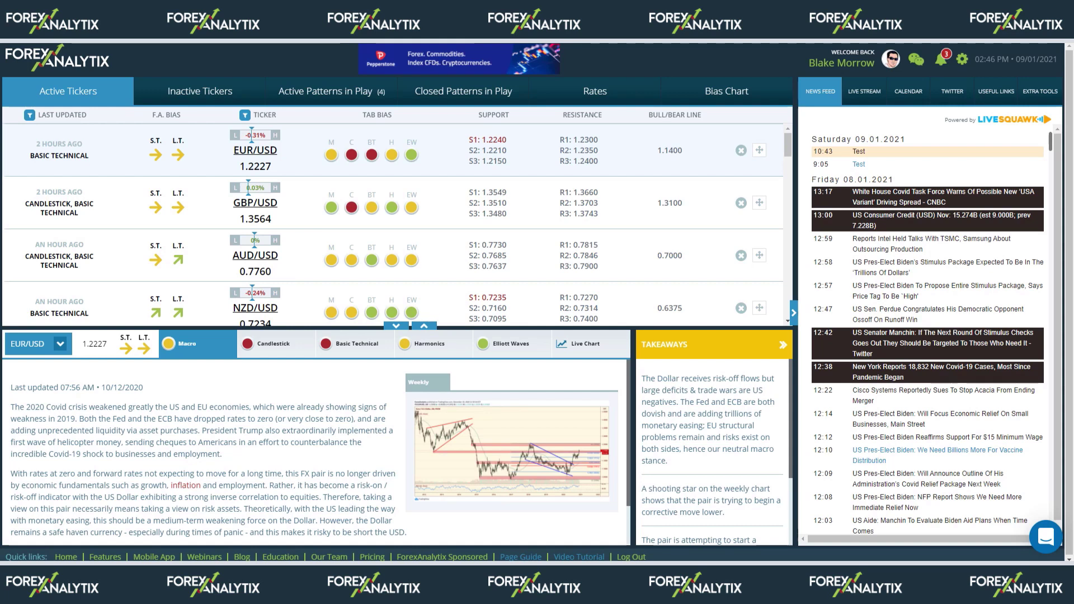
Show DXY in the lower panel, preview its enlarged 4h chart, then switch to Live Chart
scroll(393, 225, down, 1)
scroll(393, 225, down, 10)
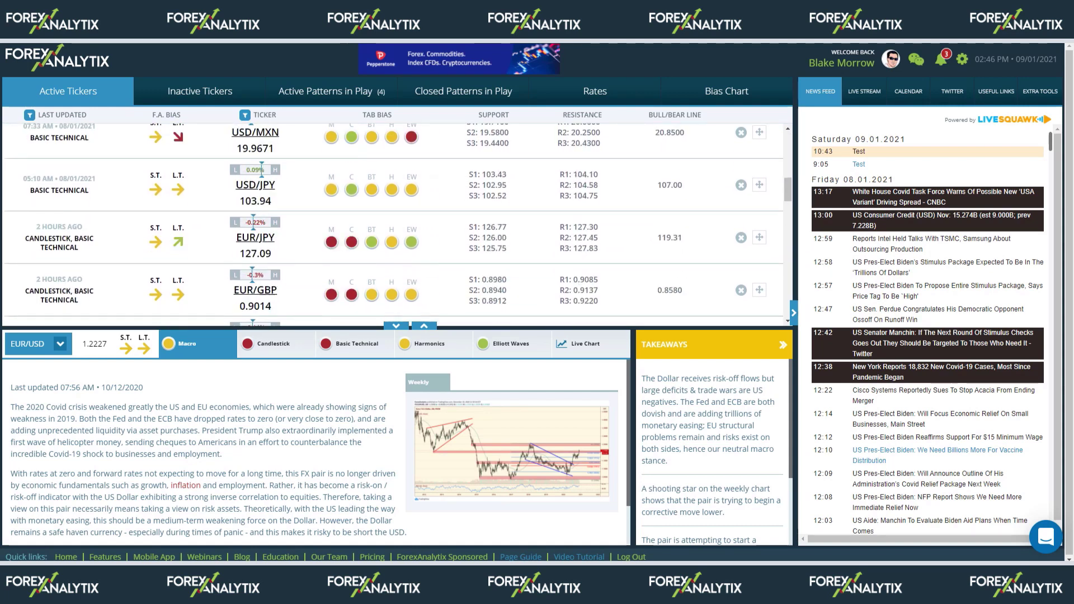
scroll(393, 225, down, 6)
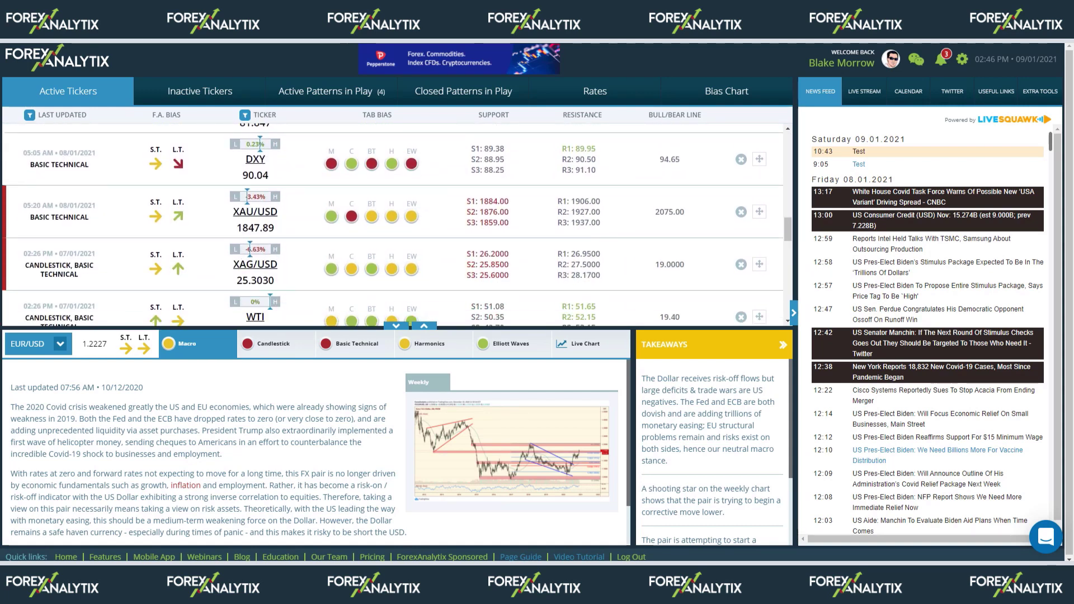
click(372, 163)
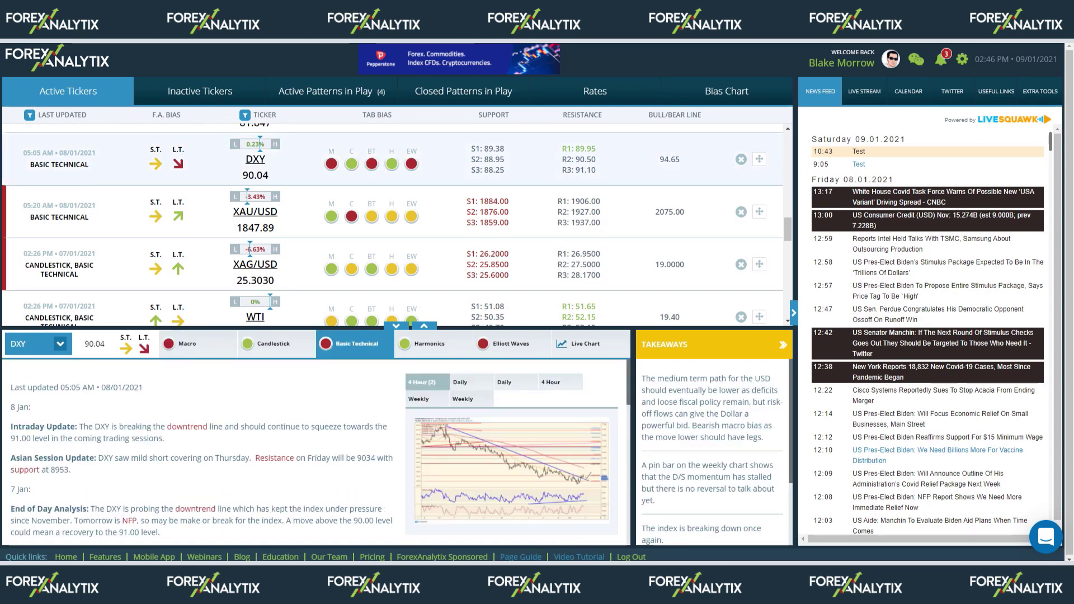
click(510, 445)
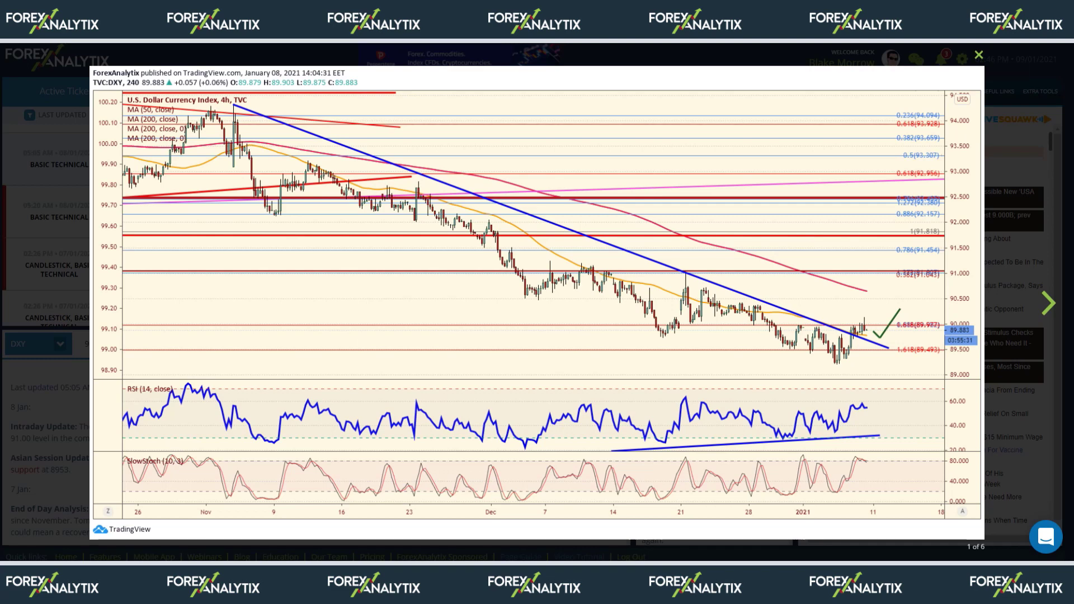
click(979, 55)
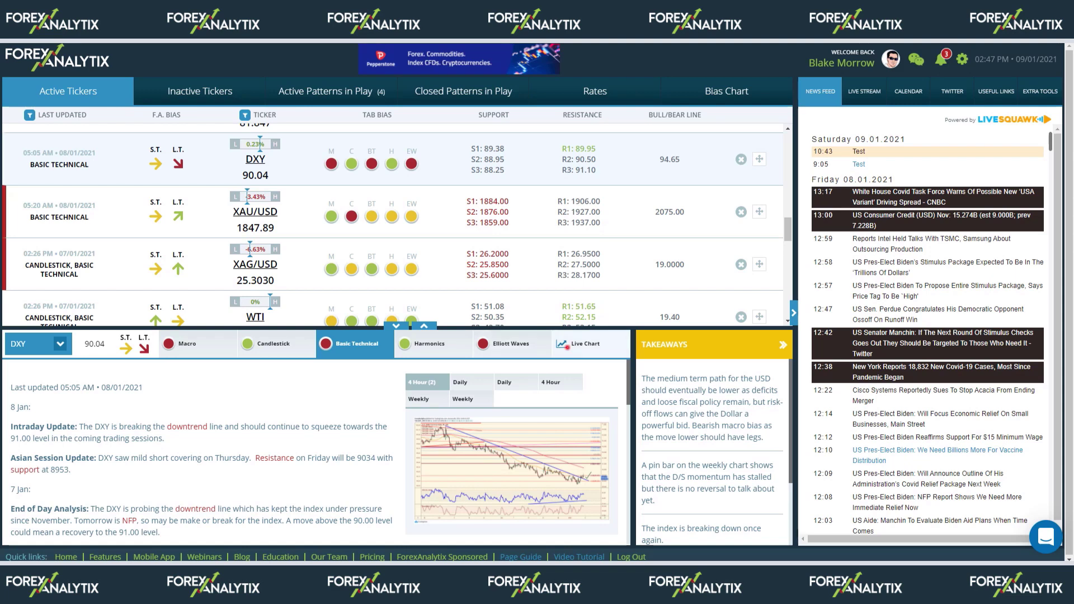
click(585, 343)
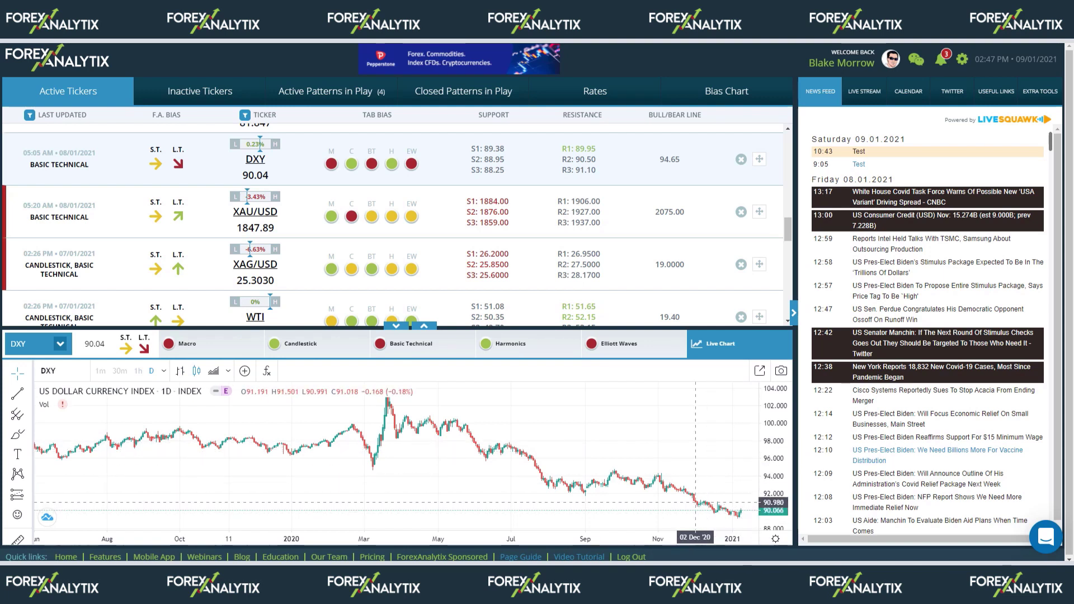
Select the DXY price series on the live daily chart
click(387, 397)
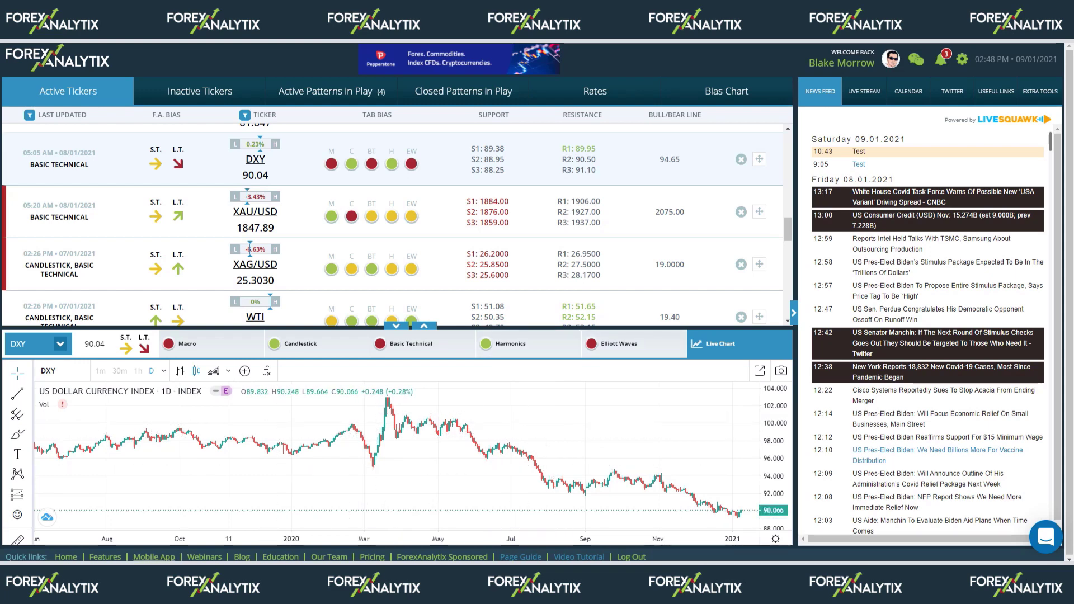
Browse the Pricing and ForexAnalytix Sponsored pages, then return to the Home page
click(371, 557)
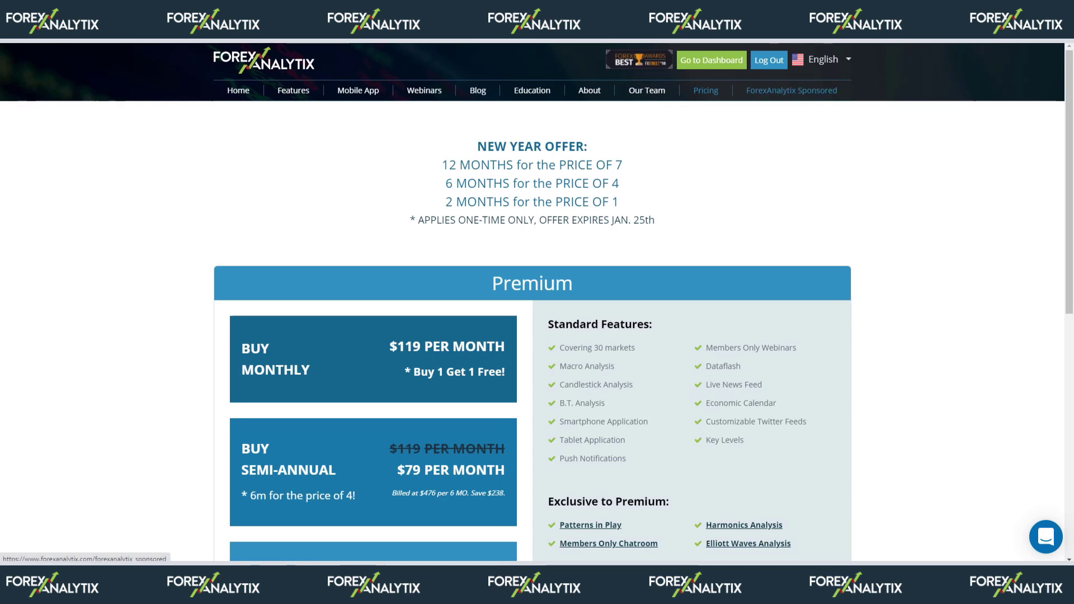
click(792, 90)
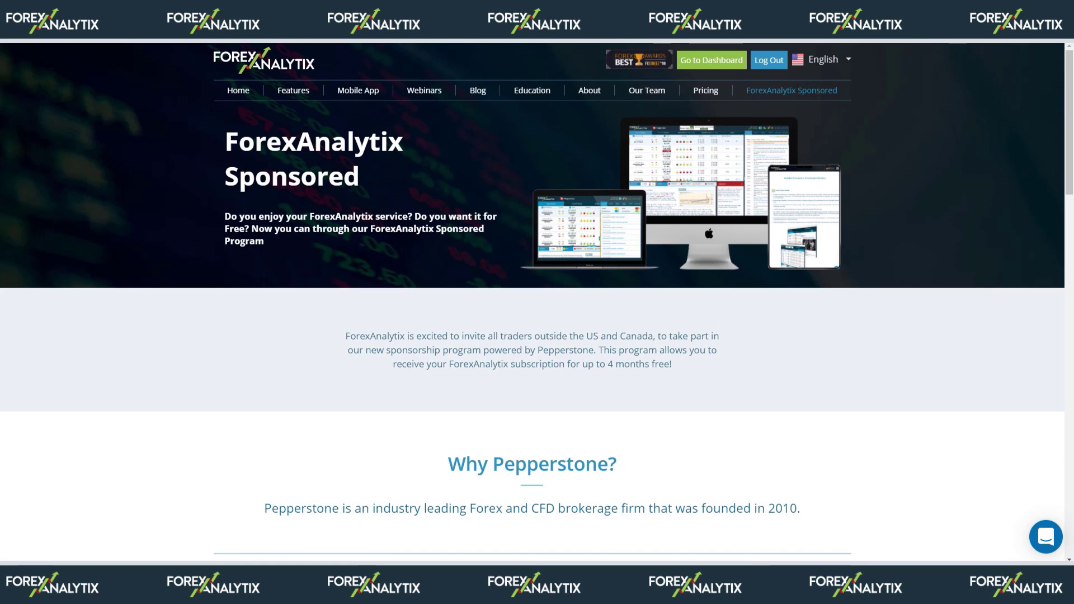
scroll(532, 302, down, 4)
scroll(531, 302, up, 4)
scroll(532, 302, down, 7)
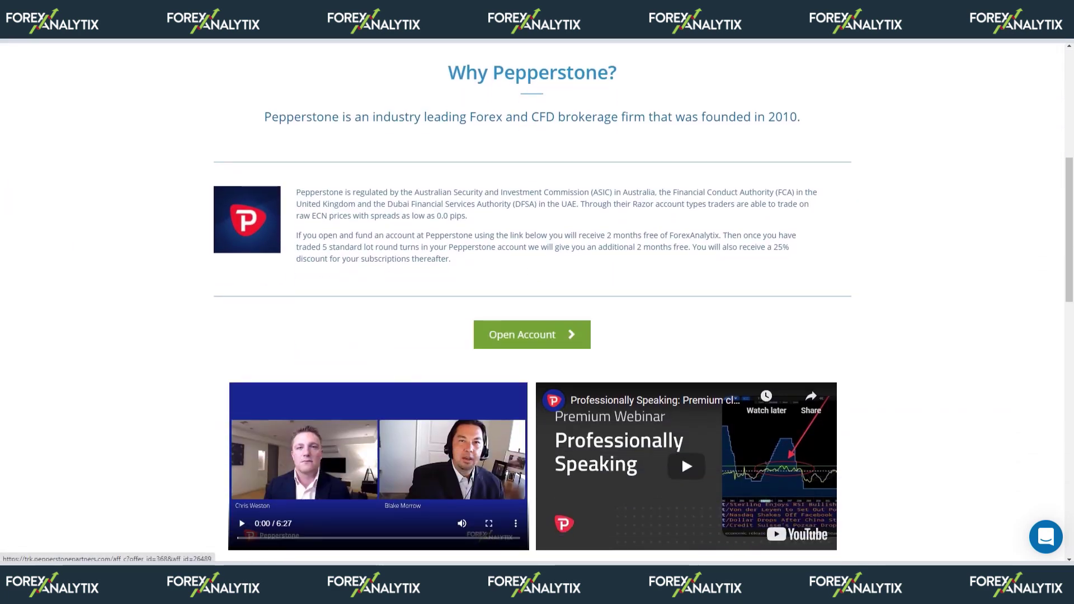
scroll(531, 302, up, 7)
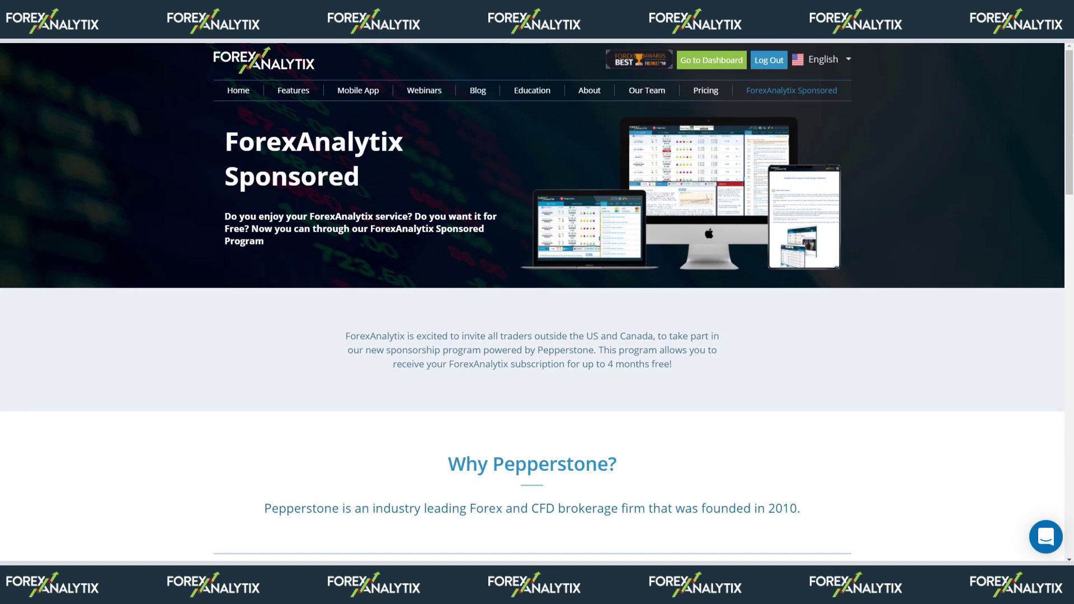
key(alt+Left)
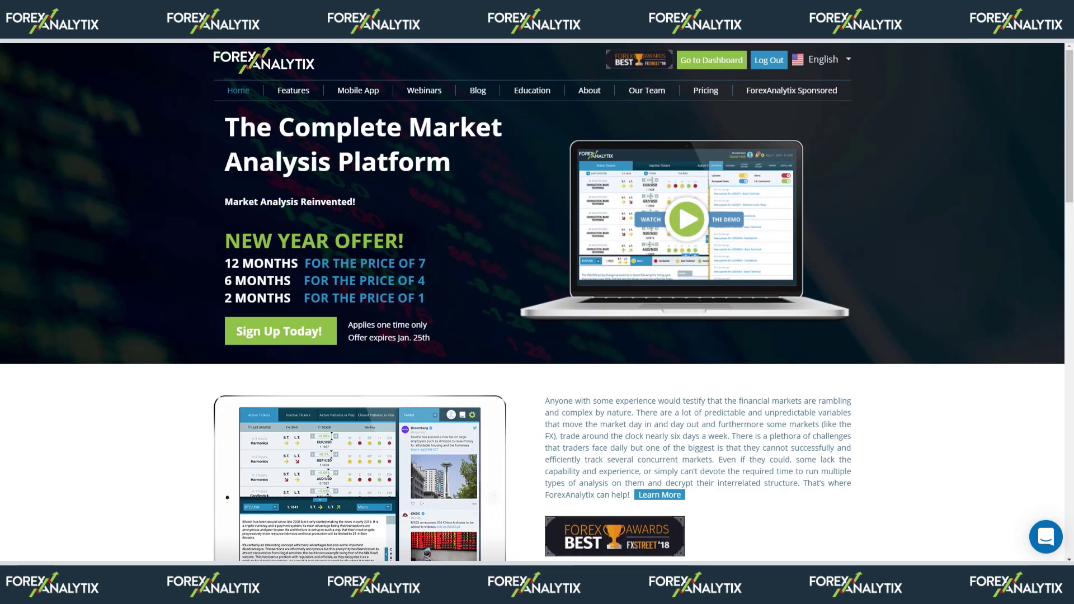